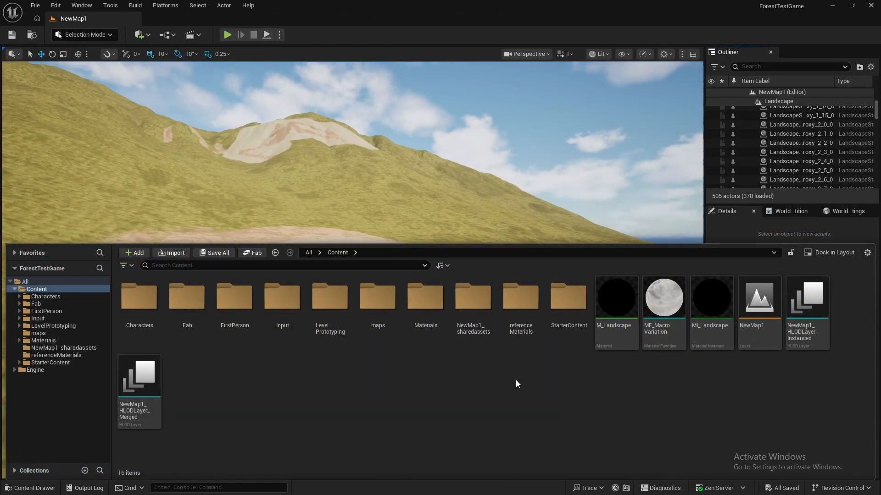
- Create a new material named M_SlopeMask in the Content folder and save it
{"action": "right_click", "coordinate": [515, 380]}
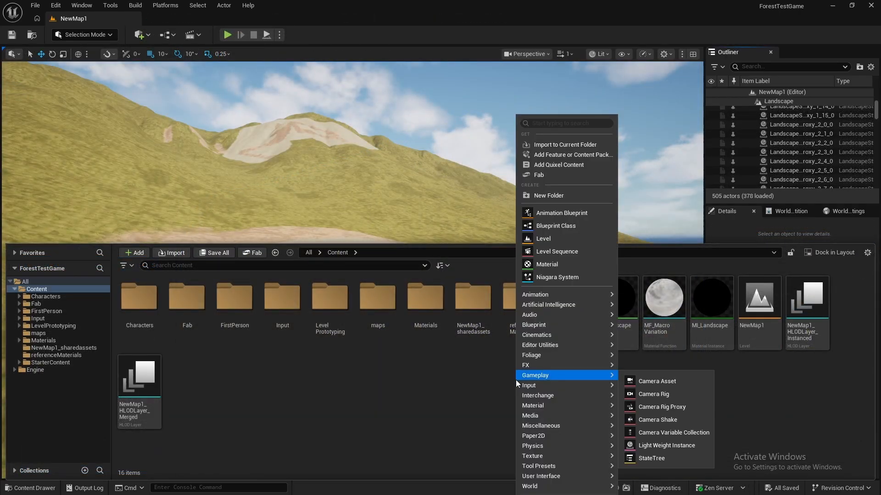
{"action": "left_click", "coordinate": [535, 265]}
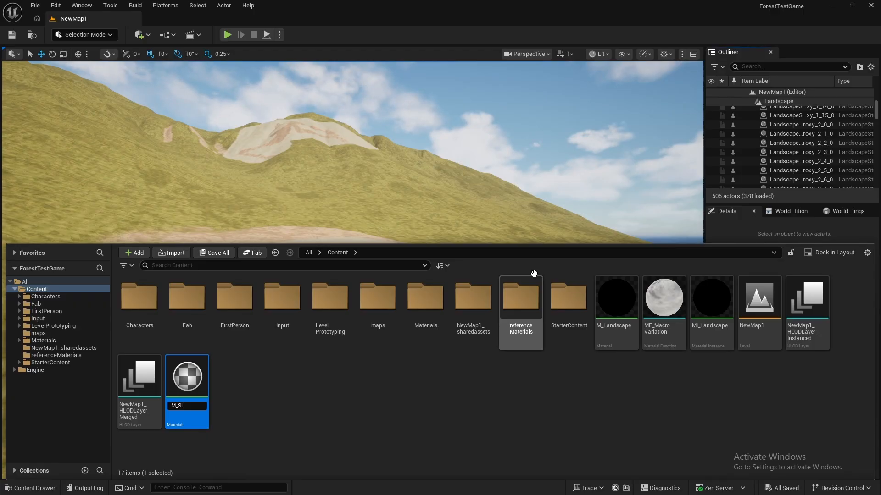
{"action": "key", "text": "Return"}
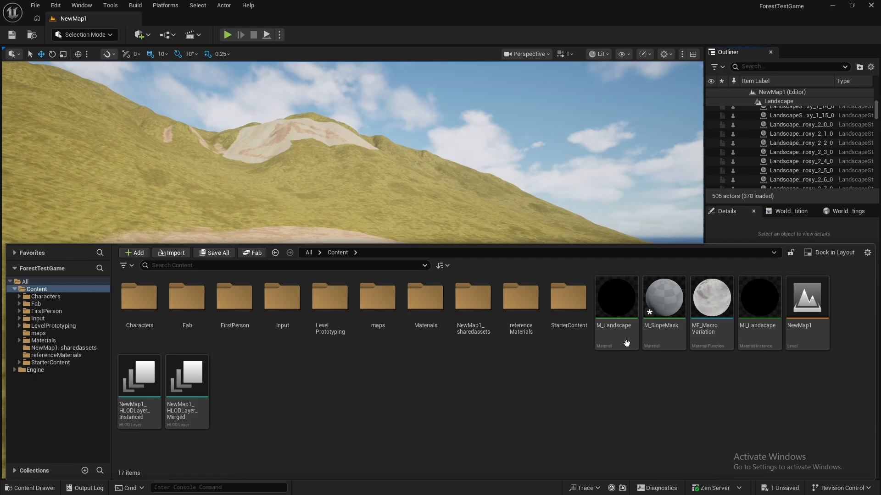
{"action": "key", "text": "ctrl+s"}
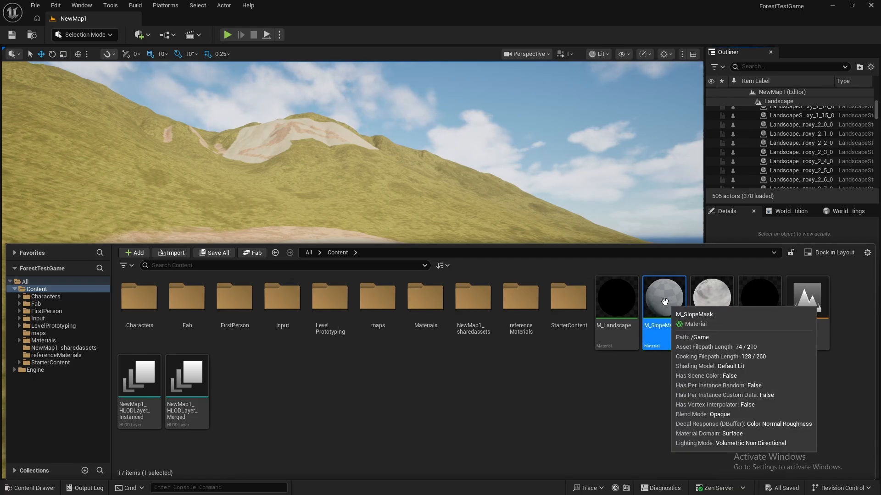
- Assign M_SlopeMask as the Landscape Material of the Landscape actor
{"action": "left_click_drag", "start_coordinate": [359, 245], "coordinate": [358, 327]}
{"action": "scroll", "coordinate": [762, 142], "scroll_direction": "up", "scroll_amount": 3}
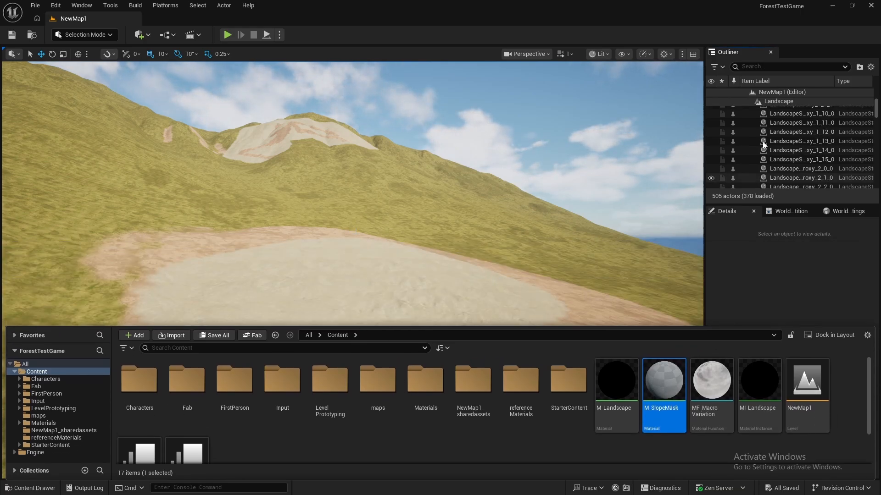
{"action": "scroll", "coordinate": [763, 143], "scroll_direction": "up", "scroll_amount": 5}
{"action": "left_click", "coordinate": [763, 150]}
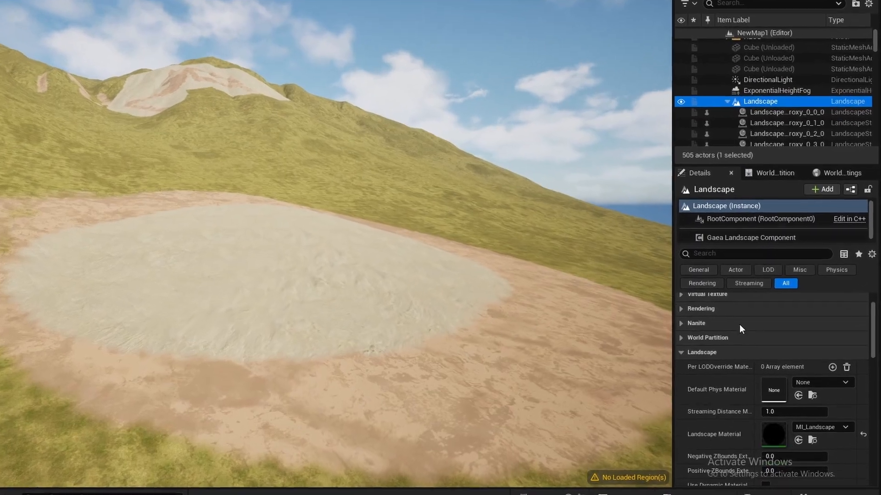
{"action": "scroll", "coordinate": [739, 324], "scroll_direction": "down", "scroll_amount": 3}
{"action": "left_click", "coordinate": [827, 357]}
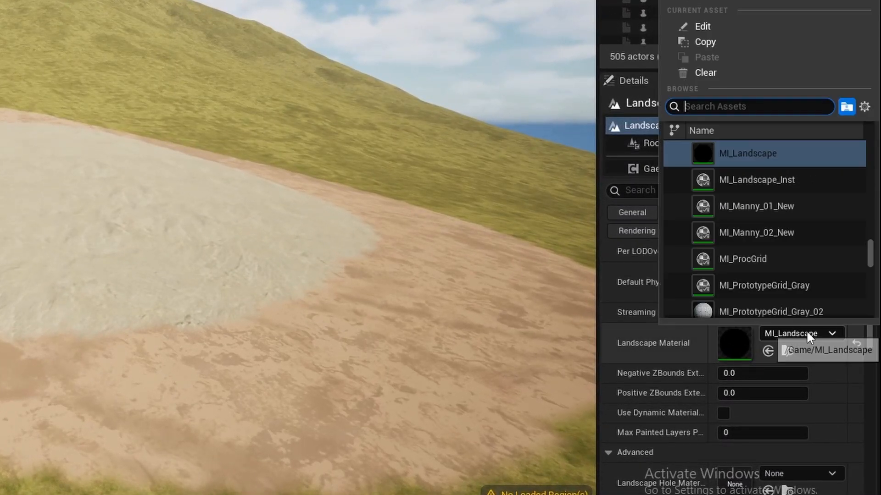
{"action": "type", "text": "M_Slope"}
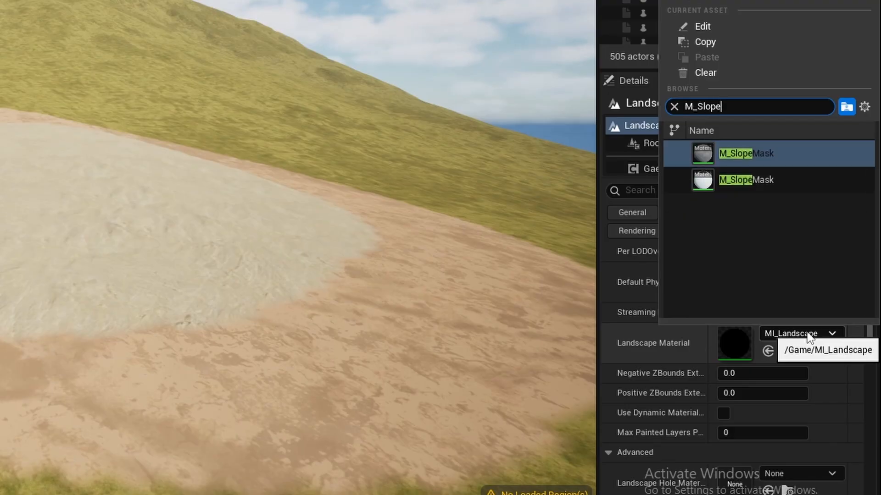
{"action": "key", "text": "Return"}
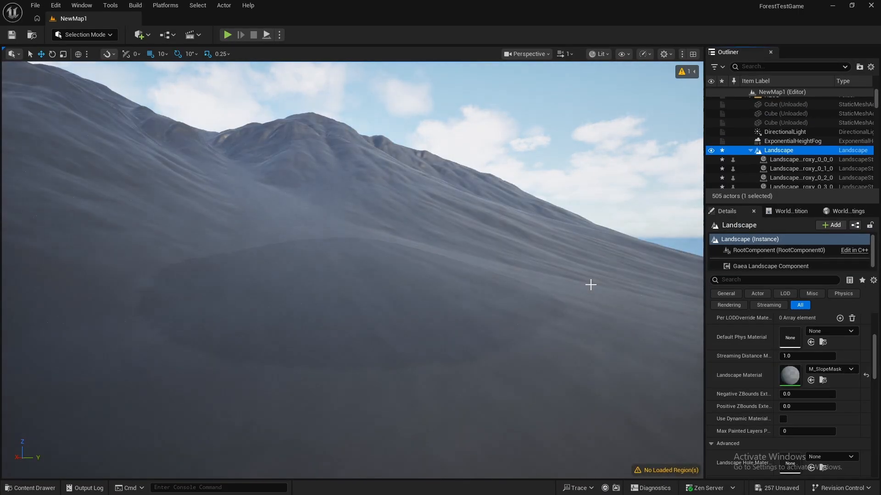
- Open M_SlopeMask for editing, with its window placed so the whole material graph is accessible
{"action": "right_click_drag", "start_coordinate": [591, 285], "coordinate": [551, 293]}
{"action": "left_click", "coordinate": [823, 380]}
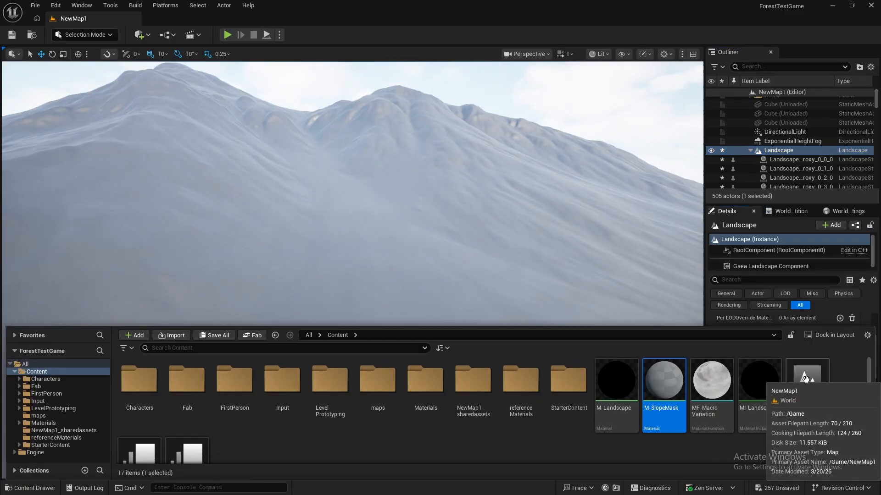
{"action": "double_click", "coordinate": [665, 394]}
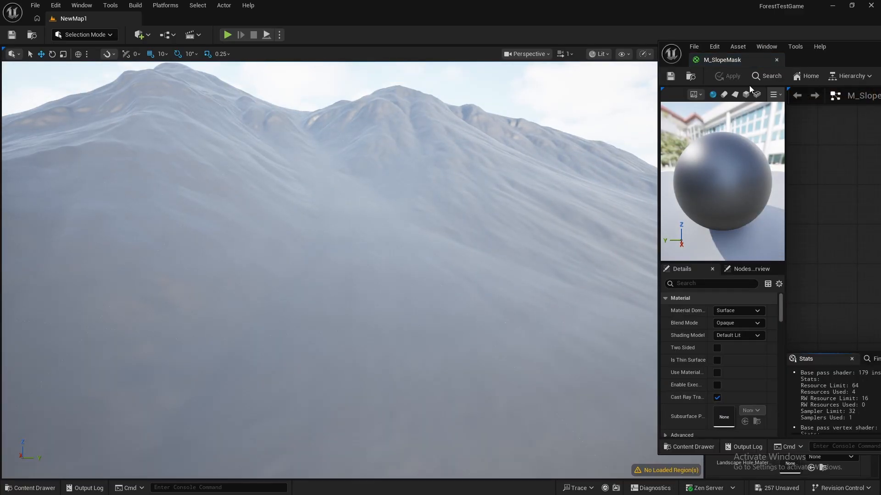
{"action": "left_click_drag", "start_coordinate": [844, 59], "coordinate": [490, 75]}
- Add a Constant3Vector node to the material graph beside the M_SlopeMask result node
{"action": "right_click", "coordinate": [552, 158]}
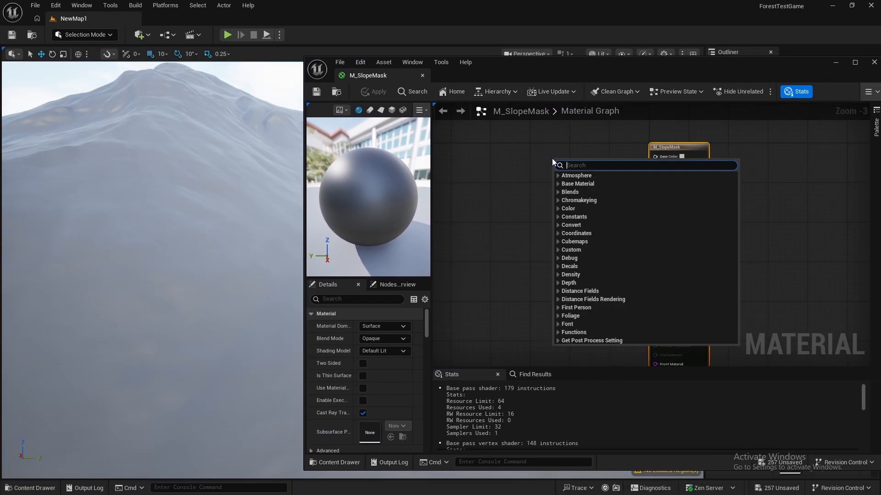
{"action": "type", "text": "cons"}
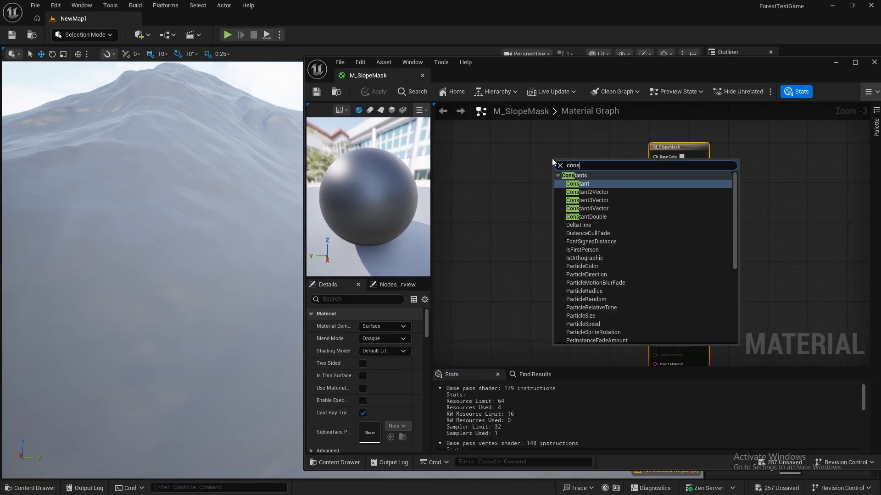
{"action": "key", "text": "Down"}
{"action": "key", "text": "Down"}
{"action": "key", "text": "Return"}
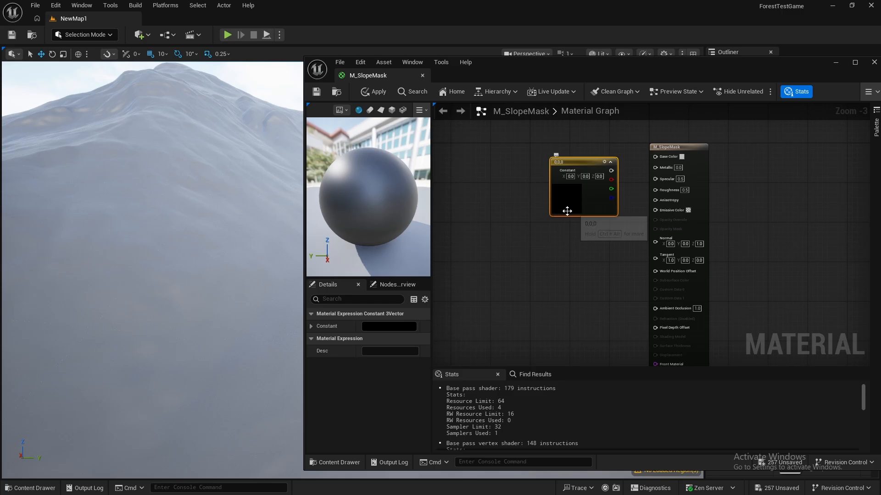
- Set the Constant3Vector colour to pinkish red, with X 1.0, Y 0.0 and Z 0.071629
{"action": "double_click", "coordinate": [565, 204]}
{"action": "left_click_drag", "start_coordinate": [619, 274], "coordinate": [670, 265]}
{"action": "left_click", "coordinate": [697, 409]}
- Connect the colour node to Base Color, save the material and uncover the viewport to check the landscape
{"action": "left_click_drag", "start_coordinate": [577, 162], "coordinate": [655, 156]}
{"action": "left_click", "coordinate": [614, 203]}
{"action": "key", "text": "ctrl+s"}
{"action": "left_click_drag", "start_coordinate": [523, 66], "coordinate": [654, 313]}
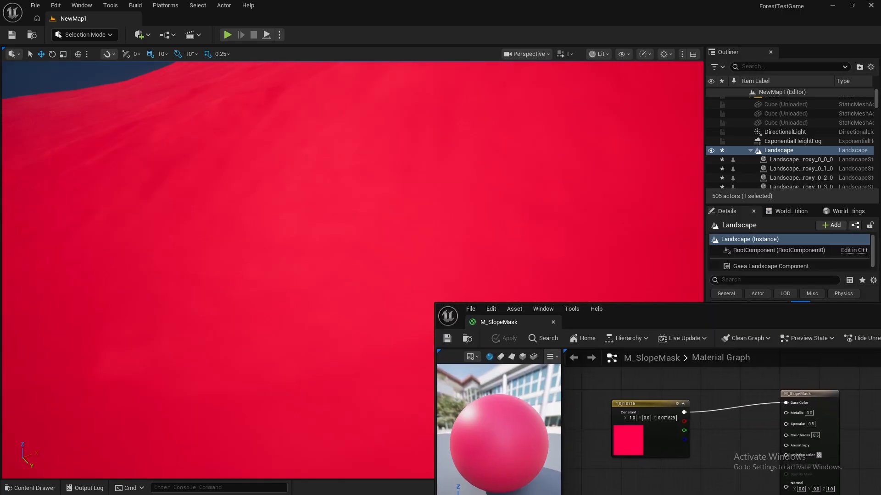
{"action": "right_click_drag", "start_coordinate": [513, 215], "coordinate": [298, 232]}
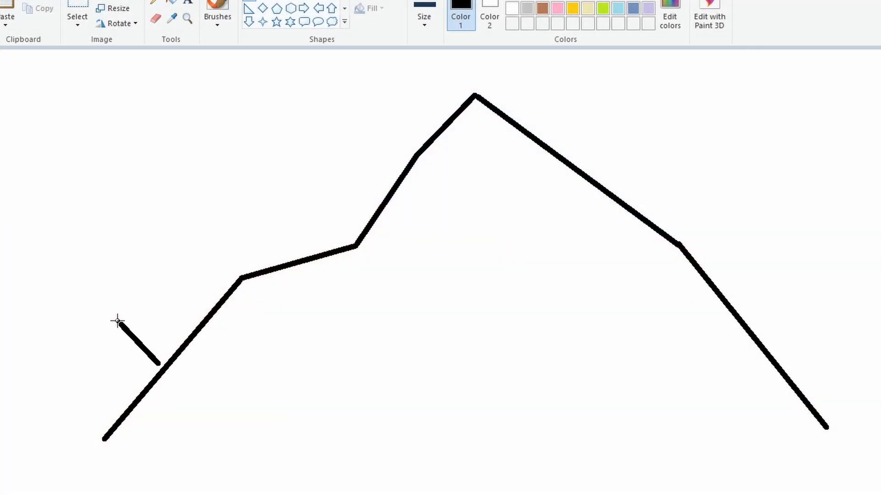
- In Paint, draw an arrow pointing perpendicularly away from the mountain's lower left slope and a vertical arrow above it
{"action": "left_click_drag", "start_coordinate": [117, 322], "coordinate": [82, 288]}
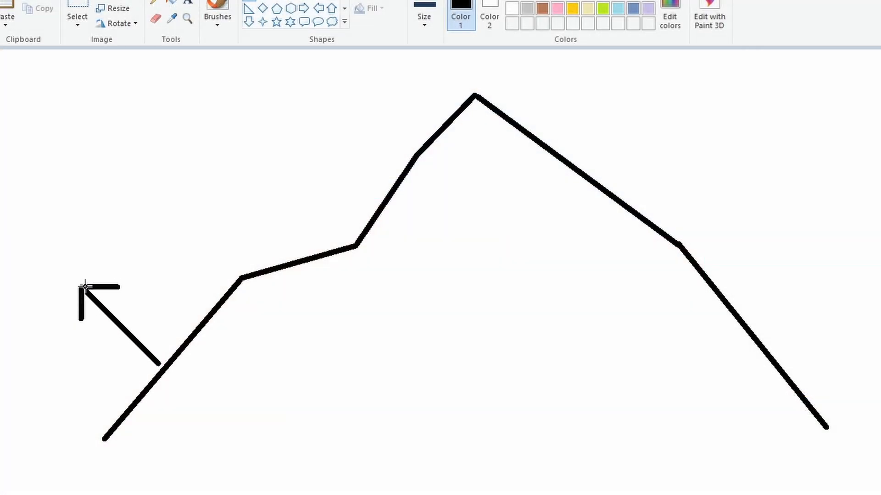
{"action": "left_click_drag", "start_coordinate": [64, 206], "coordinate": [62, 89]}
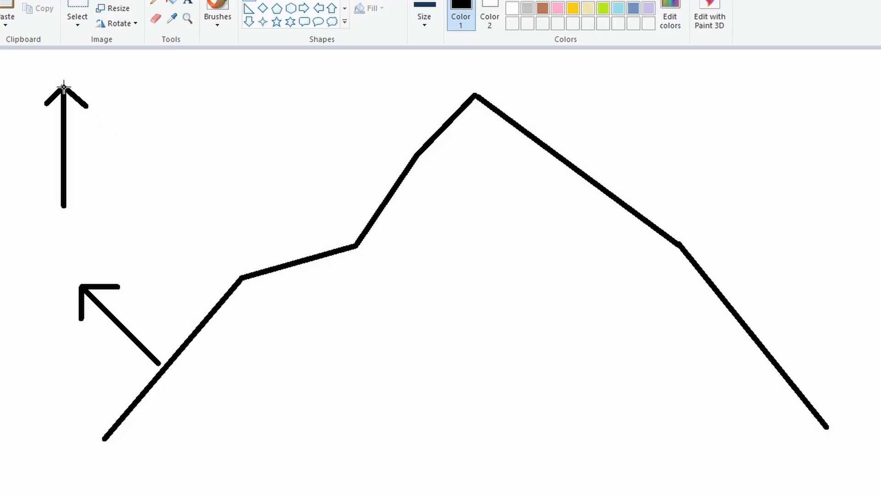
- Copy the vertical and slanted arrows to the space beside the peak so that their tails meet
{"action": "left_click", "coordinate": [77, 23]}
{"action": "left_click", "coordinate": [94, 57]}
{"action": "left_click_drag", "start_coordinate": [19, 78], "coordinate": [102, 212]}
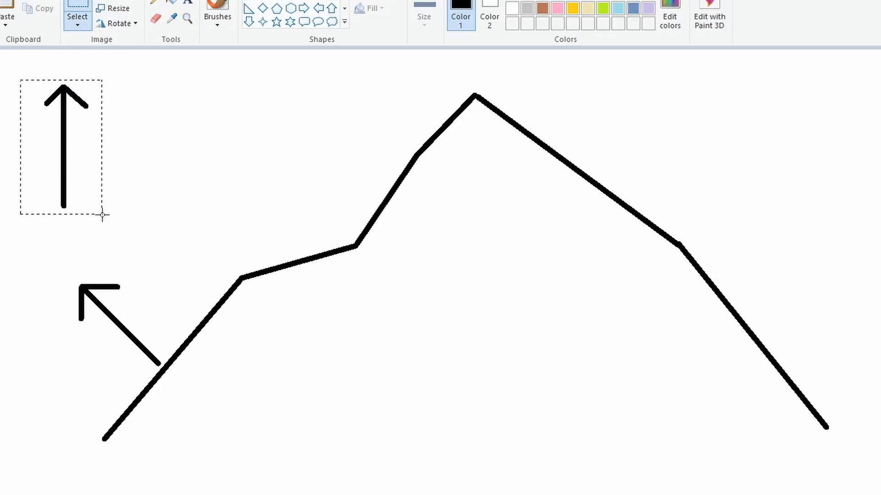
{"action": "key", "text": "ctrl+c"}
{"action": "key", "text": "ctrl+v"}
{"action": "left_click_drag", "start_coordinate": [16, 99], "coordinate": [234, 116]}
{"action": "left_click_drag", "start_coordinate": [45, 272], "coordinate": [163, 367]}
{"action": "key", "text": "ctrl+c"}
{"action": "key", "text": "ctrl+v"}
{"action": "left_click_drag", "start_coordinate": [63, 100], "coordinate": [210, 154]}
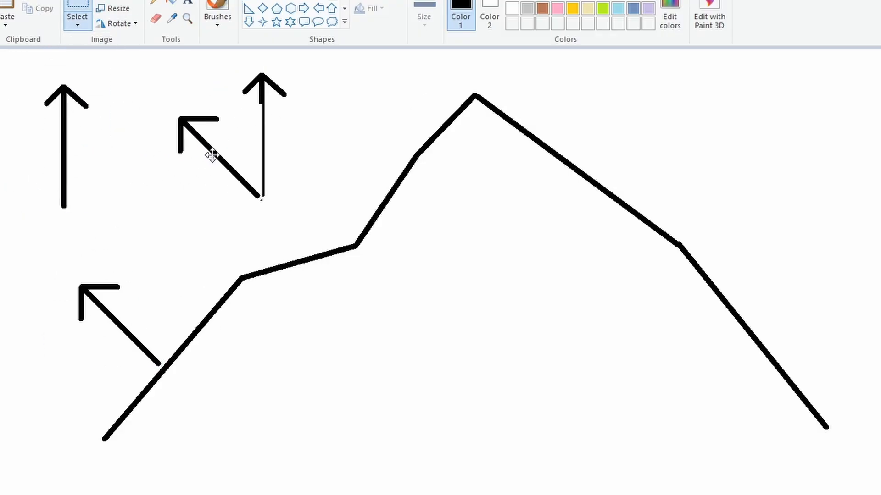
- Label both slanted arrows "a" and both vertical arrows "b"
{"action": "left_click", "coordinate": [133, 283]}
{"action": "left_click", "coordinate": [187, 2]}
{"action": "left_click_drag", "start_coordinate": [70, 342], "coordinate": [124, 385]}
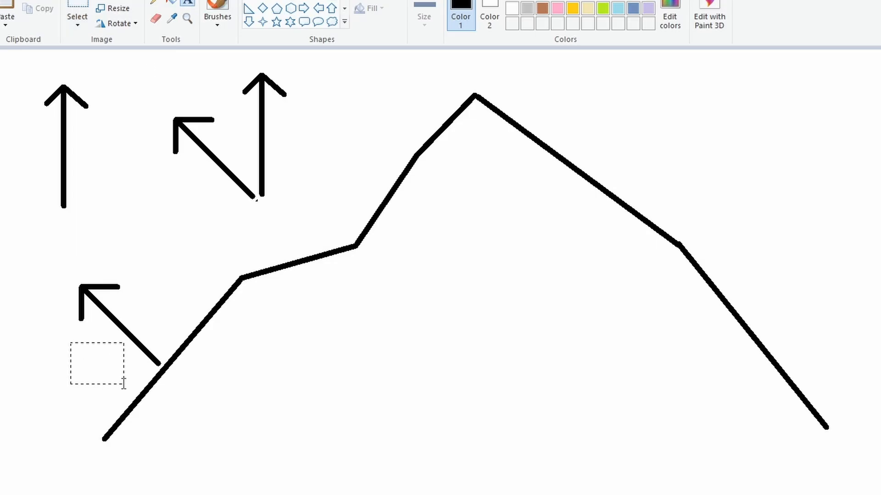
{"action": "type", "text": "a"}
{"action": "left_click", "coordinate": [25, 136]}
{"action": "left_click", "coordinate": [149, 218]}
{"action": "left_click", "coordinate": [284, 124]}
{"action": "type", "text": "b"}
{"action": "left_click", "coordinate": [192, 187]}
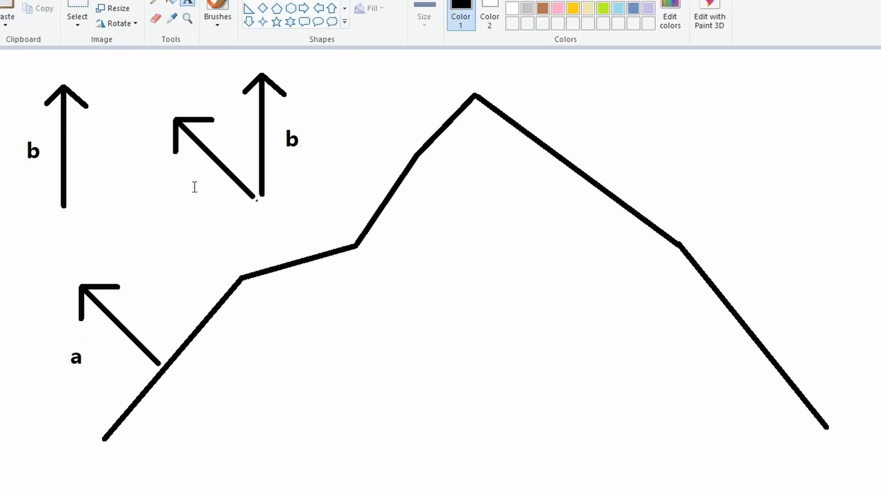
{"action": "left_click", "coordinate": [198, 158]}
{"action": "type", "text": "a"}
{"action": "left_click", "coordinate": [203, 221]}
- Mark the angle between the joined arrows and write "dot product = |a||b|cosine(ab)" below the mountain line
{"action": "left_click_drag", "start_coordinate": [372, 362], "coordinate": [389, 331]}
{"action": "type", "text": "dot product = |a||b|"}
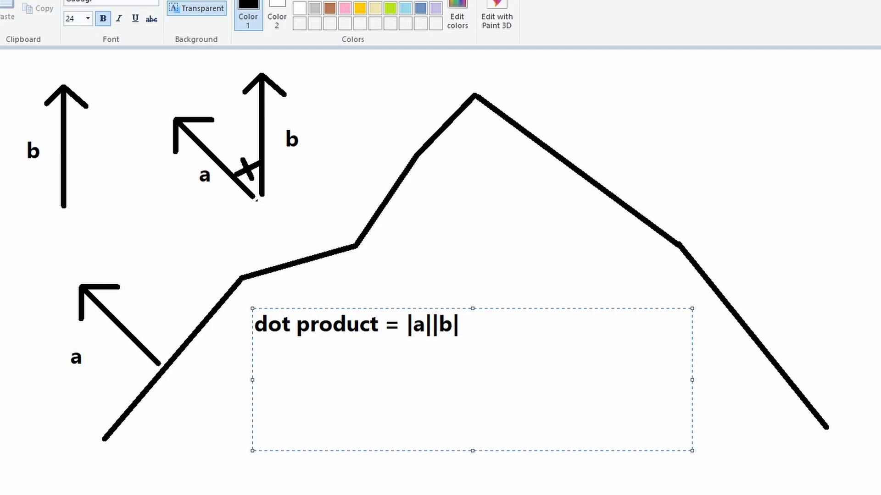
{"action": "type", "text": "cosine(ab)"}
{"action": "key", "text": "BackSpace"}
{"action": "type", "text": "ab)"}
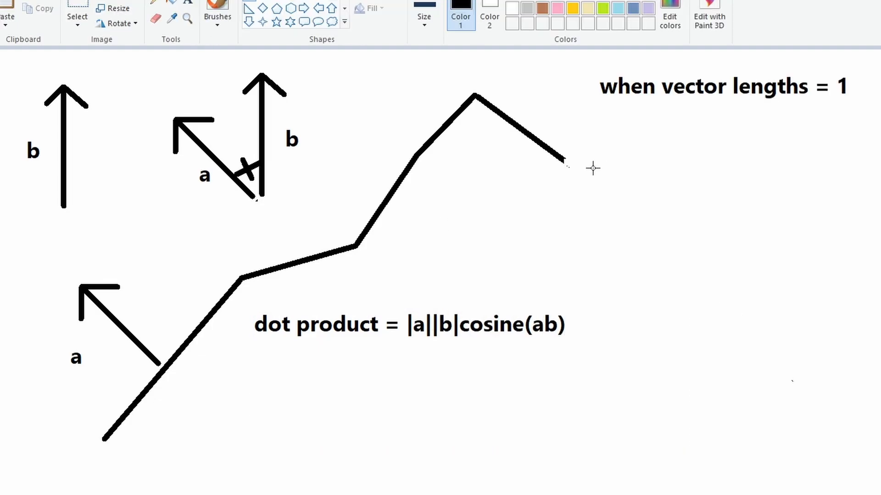
- Draw two parallel diagonal arrows under the "when vector lengths = 1" heading and label them "= 1"
{"action": "left_click_drag", "start_coordinate": [592, 168], "coordinate": [648, 128]}
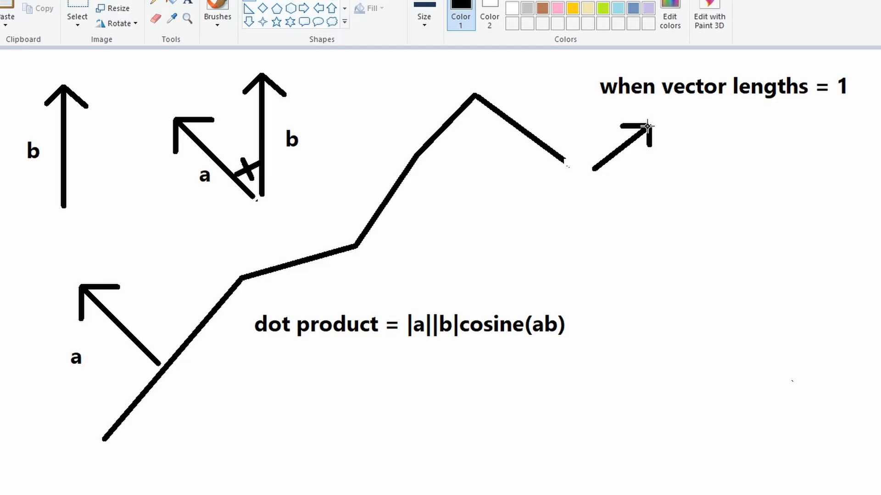
{"action": "left_click", "coordinate": [77, 16]}
{"action": "left_click_drag", "start_coordinate": [584, 114], "coordinate": [662, 172]}
{"action": "key", "text": "ctrl+c"}
{"action": "key", "text": "ctrl+v"}
{"action": "left_click_drag", "start_coordinate": [28, 76], "coordinate": [651, 179]}
{"action": "left_click", "coordinate": [188, 3]}
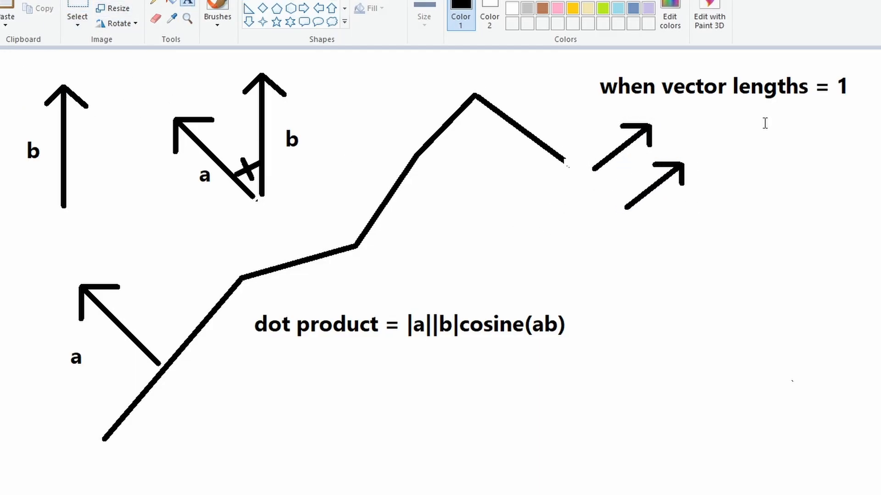
{"action": "type", "text": "= 1"}
{"action": "left_click", "coordinate": [671, 251]}
- Draw two perpendicular arrows sharing a tail below the parallel pair and label them "=0"
{"action": "left_click_drag", "start_coordinate": [598, 258], "coordinate": [618, 236]}
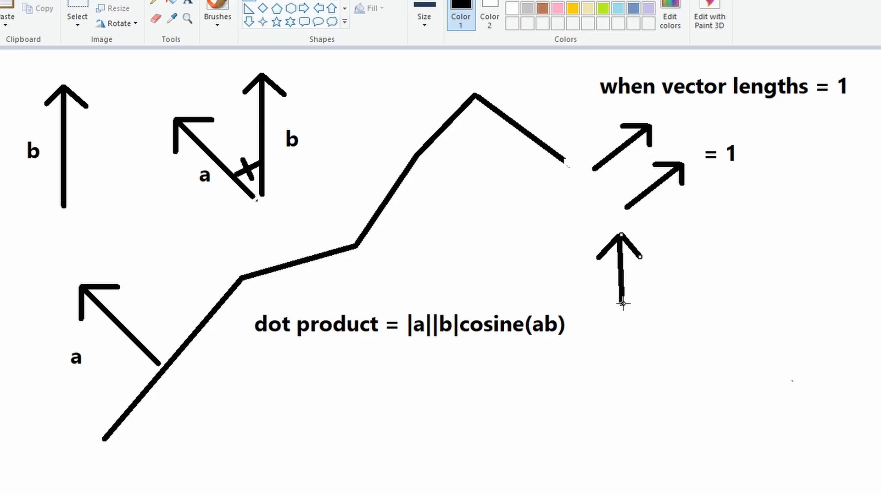
{"action": "left_click_drag", "start_coordinate": [621, 303], "coordinate": [691, 304]}
{"action": "left_click_drag", "start_coordinate": [677, 329], "coordinate": [685, 311]}
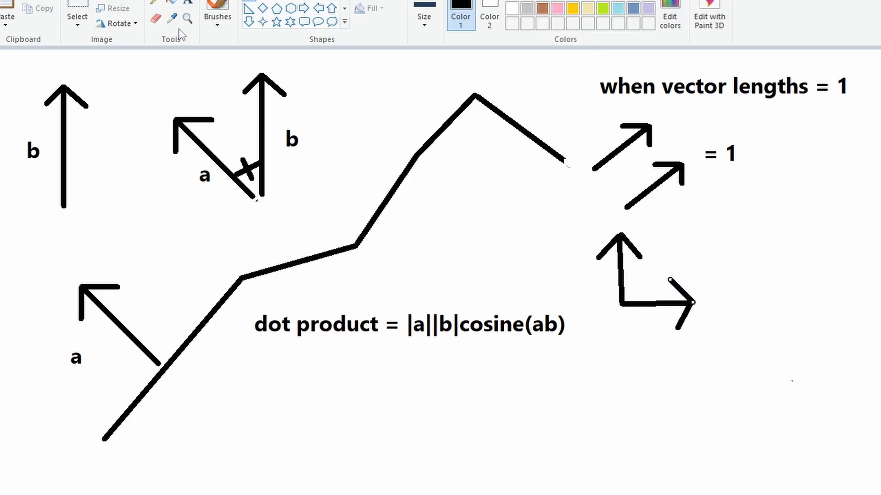
{"action": "left_click", "coordinate": [706, 267]}
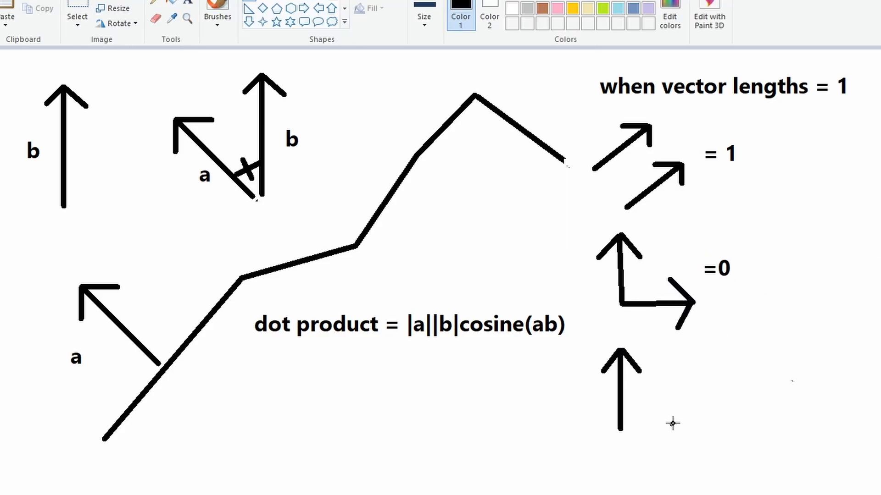
- Draw a downward arrow next to the lowest upward arrow and label the opposing pair "= -1"
{"action": "left_click_drag", "start_coordinate": [667, 350], "coordinate": [670, 420]}
{"action": "key", "text": "ctrl+z"}
{"action": "left_click_drag", "start_coordinate": [668, 353], "coordinate": [669, 430]}
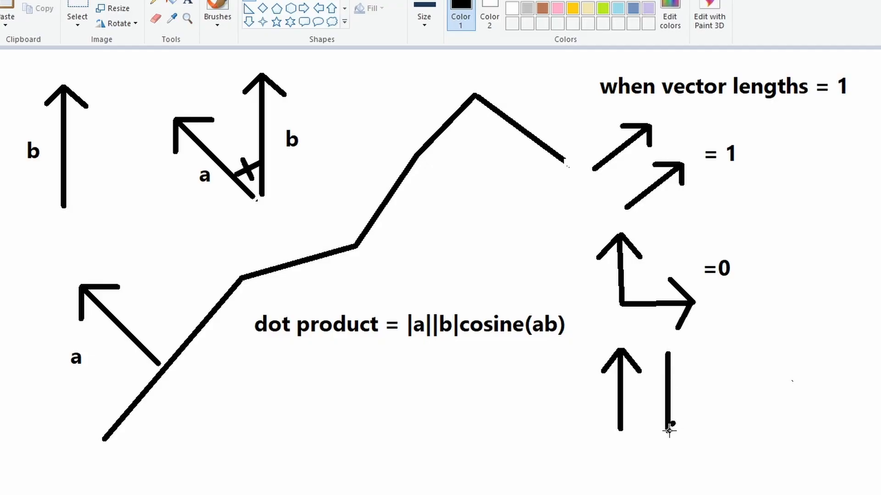
{"action": "left_click", "coordinate": [187, 2]}
{"action": "left_click", "coordinate": [700, 371]}
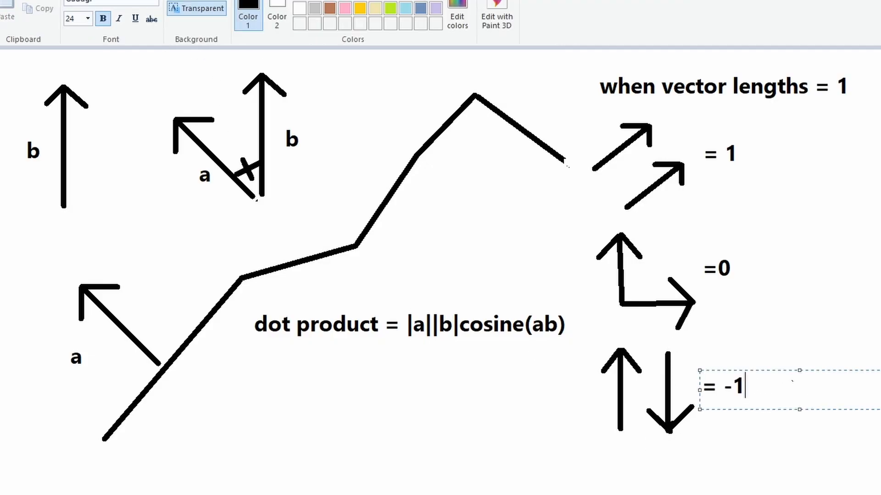
{"action": "left_click", "coordinate": [524, 419]}
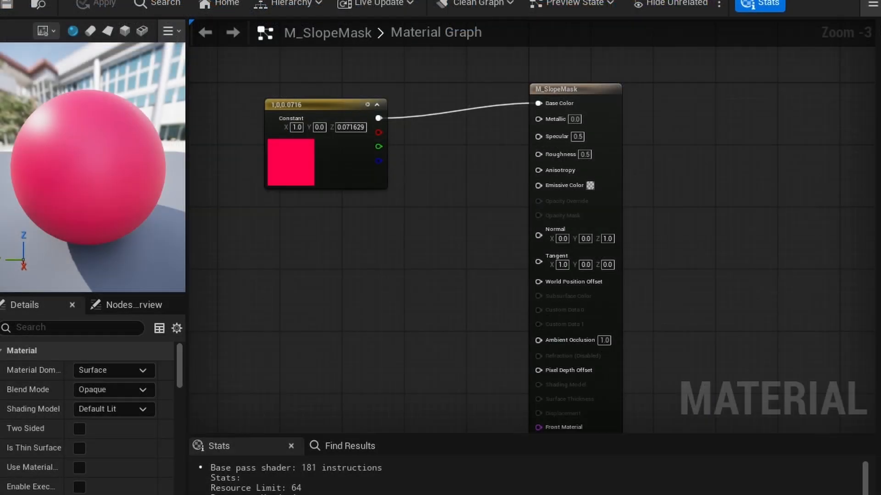
- Back in the M_SlopeMask material graph, add a Dot product node before the colour node
{"action": "right_click_drag", "start_coordinate": [362, 288], "coordinate": [643, 333]}
{"action": "right_click", "coordinate": [366, 171]}
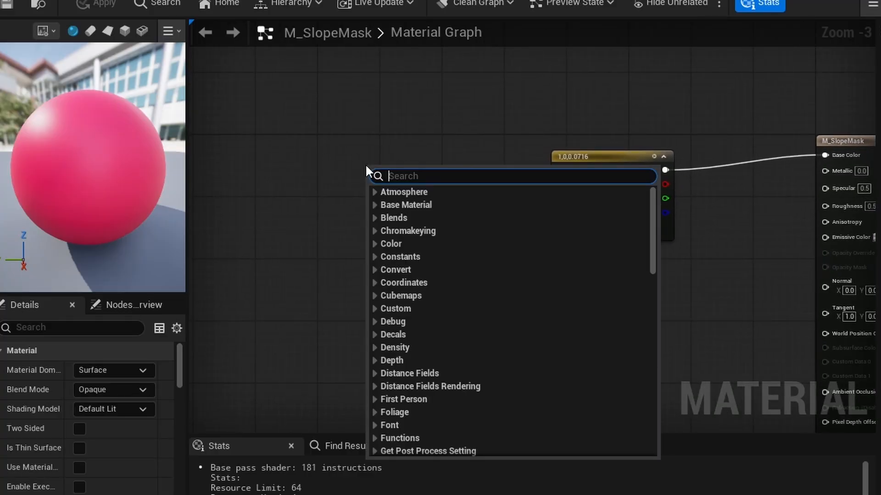
{"action": "type", "text": "dot pr"}
{"action": "key", "text": "Return"}
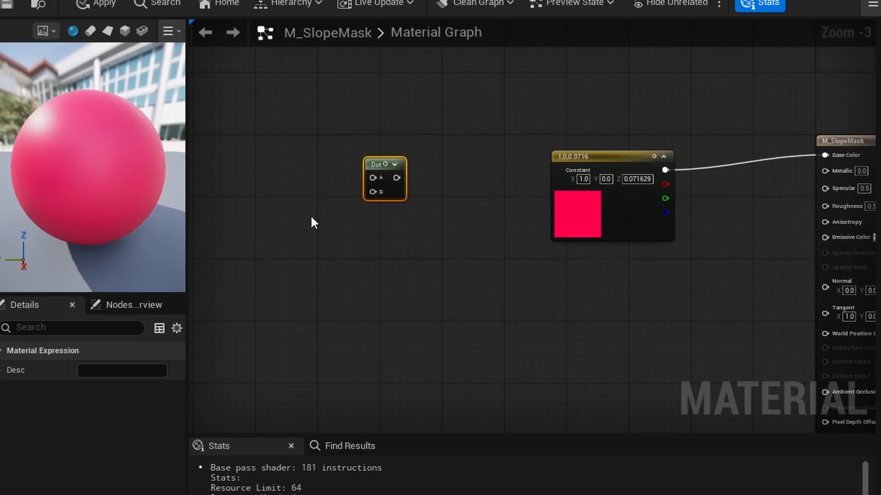
{"action": "right_click_drag", "start_coordinate": [310, 222], "coordinate": [452, 272]}
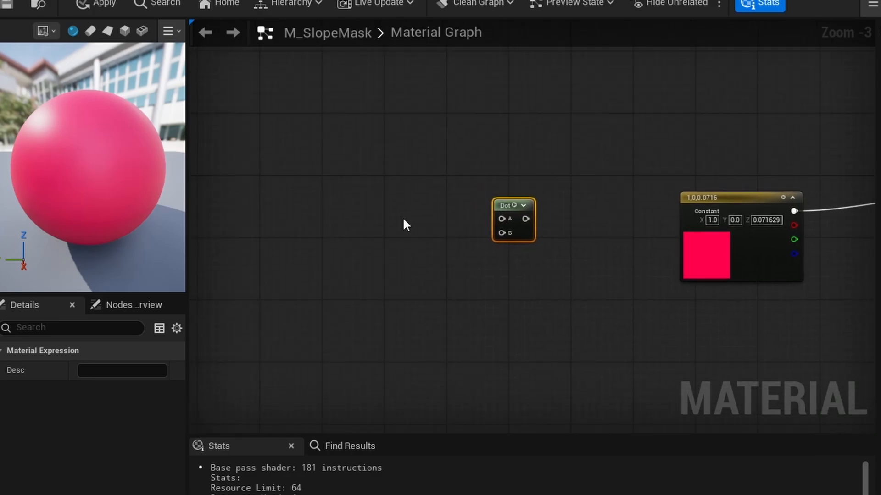
- Add a VertexNormalWS node before the Dot node and connect its output to the Dot's A input
{"action": "right_click", "coordinate": [388, 199]}
{"action": "type", "text": "verte"}
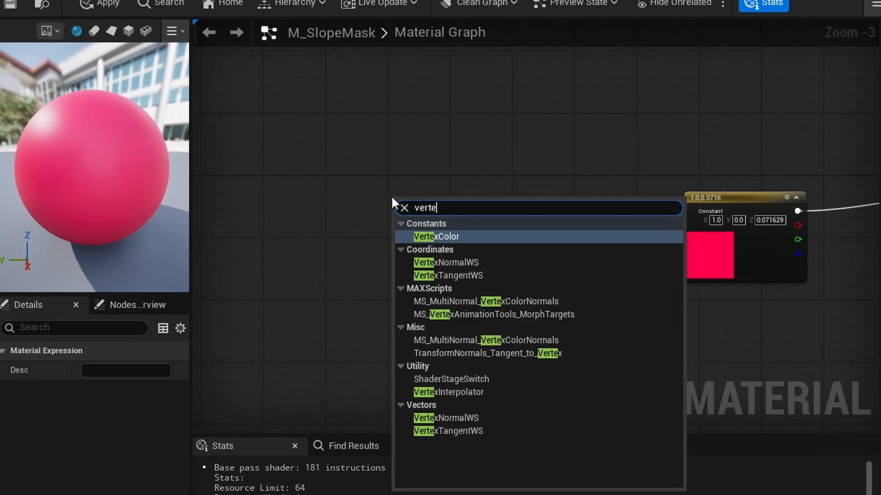
{"action": "type", "text": "x"}
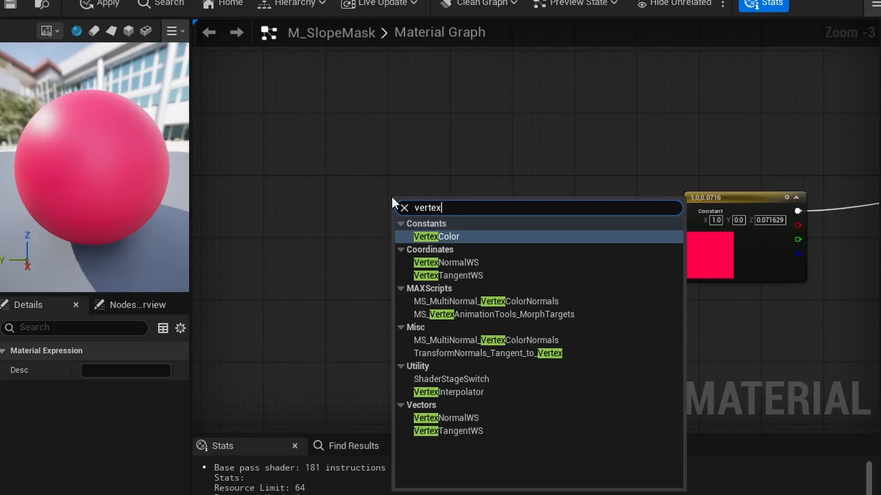
{"action": "type", "text": "normalws"}
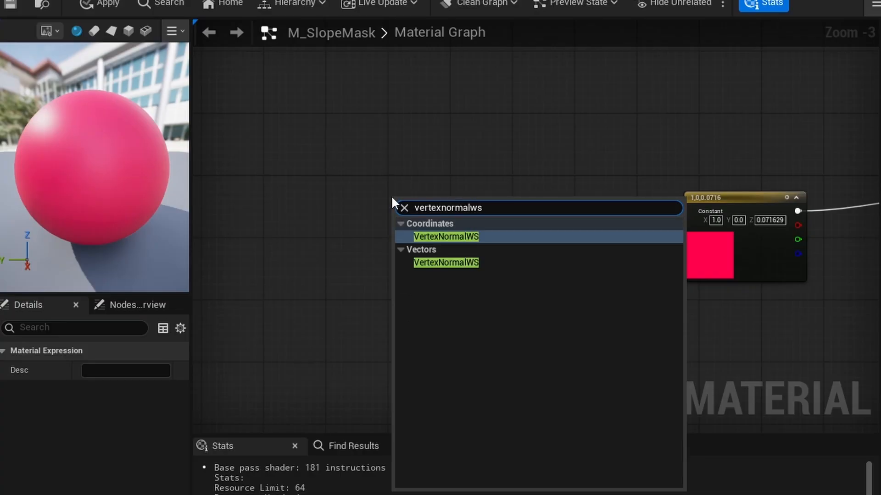
{"action": "key", "text": "Return"}
{"action": "left_click_drag", "start_coordinate": [392, 196], "coordinate": [368, 187]}
{"action": "left_click_drag", "start_coordinate": [436, 210], "coordinate": [511, 219]}
- Add a Constant3Vector with Z set to 1, connect it to the Dot's B input and place it beneath VertexNormalWS
{"action": "scroll", "coordinate": [482, 243], "scroll_direction": "up", "scroll_amount": 3}
{"action": "right_click", "coordinate": [265, 286]}
{"action": "type", "text": "consta"}
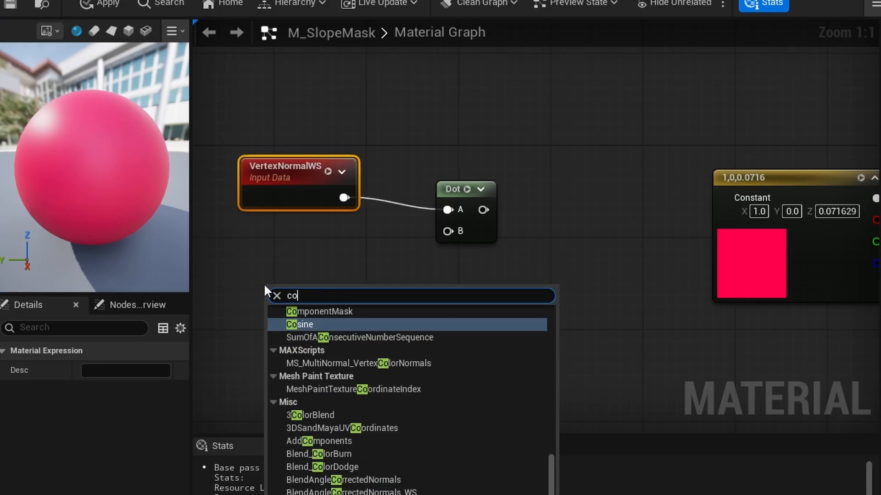
{"action": "key", "text": "Down"}
{"action": "key", "text": "Down"}
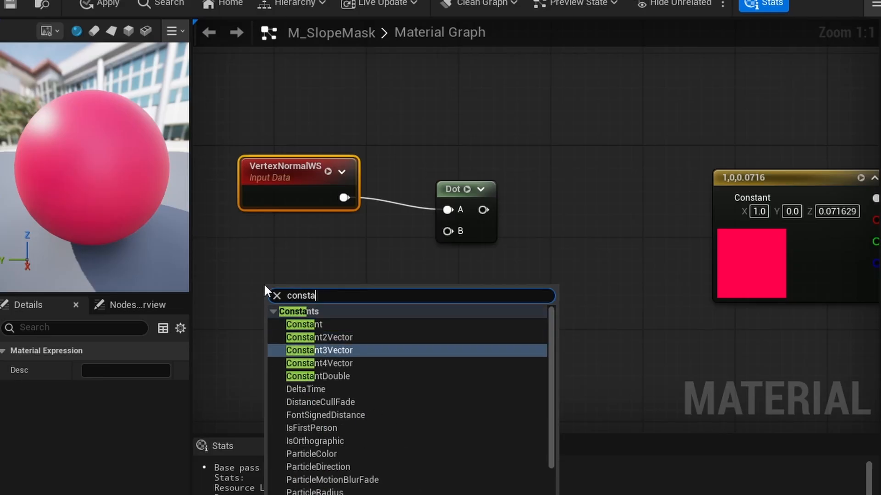
{"action": "key", "text": "Return"}
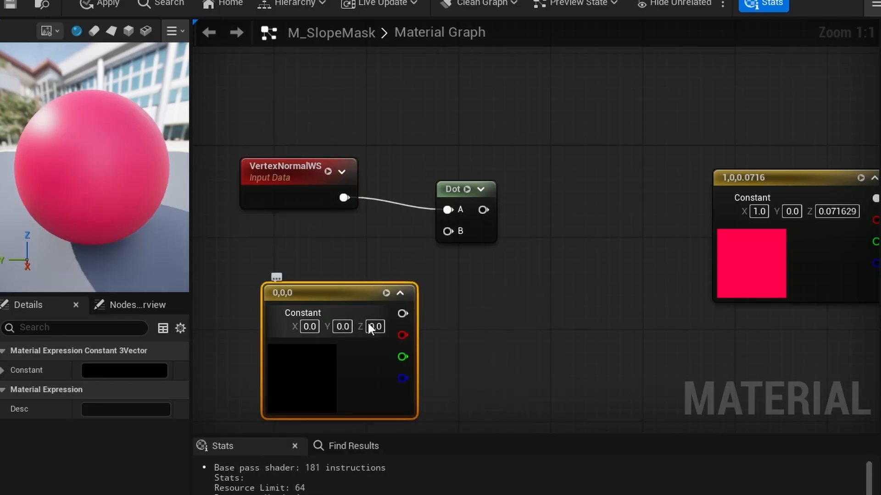
{"action": "type", "text": "1"}
{"action": "key", "text": "Return"}
{"action": "left_click_drag", "start_coordinate": [402, 313], "coordinate": [445, 233]}
{"action": "left_click_drag", "start_coordinate": [353, 300], "coordinate": [297, 260]}
- Move the VertexNormalWS, blue constant and Dot nodes together closer to the pink colour constant
{"action": "right_click_drag", "start_coordinate": [506, 294], "coordinate": [417, 296]}
{"action": "scroll", "coordinate": [417, 296], "scroll_direction": "down", "scroll_amount": 2}
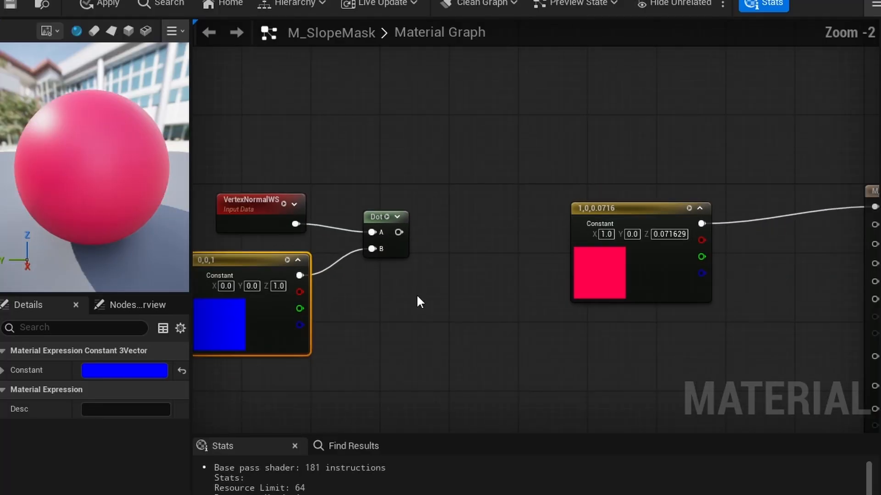
{"action": "left_click_drag", "start_coordinate": [221, 158], "coordinate": [368, 338]}
{"action": "left_click_drag", "start_coordinate": [397, 213], "coordinate": [474, 187]}
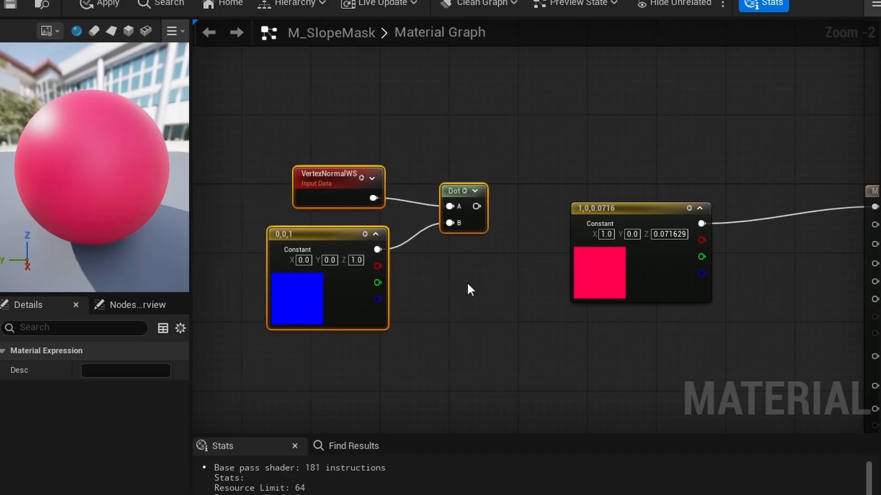
- Delete the pink colour constant and connect the Dot output to the material's Base Color, checking the shading on the preview sphere
{"action": "right_click_drag", "start_coordinate": [467, 283], "coordinate": [354, 278]}
{"action": "left_click", "coordinate": [512, 204]}
{"action": "key", "text": "Delete"}
{"action": "left_click_drag", "start_coordinate": [364, 201], "coordinate": [762, 202]}
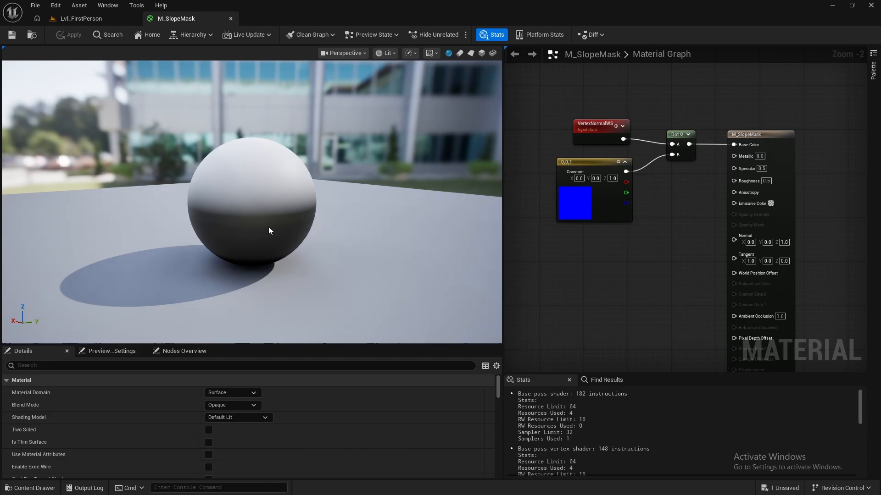
{"action": "left_click_drag", "start_coordinate": [278, 224], "coordinate": [241, 240]}
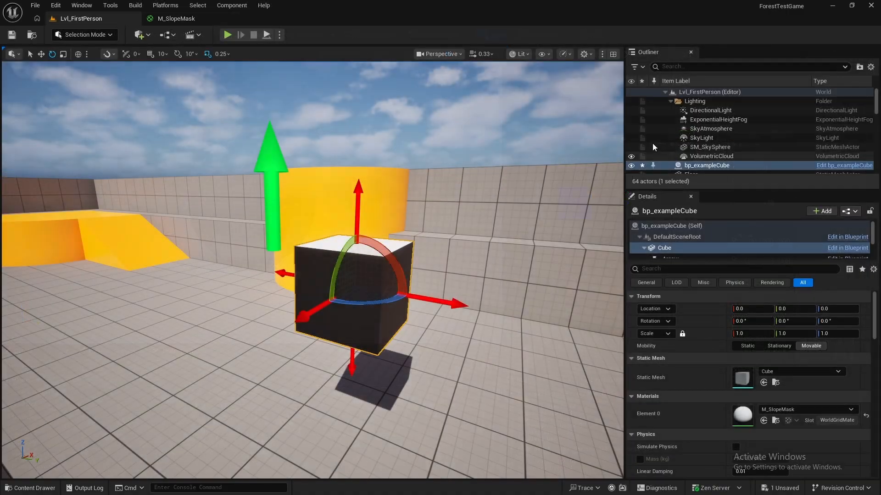
- Switch the Lvl_FirstPerson viewport to Unlit mode and frame the example cube
{"action": "left_click", "coordinate": [520, 54]}
{"action": "left_click", "coordinate": [526, 90]}
{"action": "right_click_drag", "start_coordinate": [523, 98], "coordinate": [480, 117]}
{"action": "key", "text": "w"}
{"action": "key", "text": "s"}
- Rotate the example cube freely around several axes to test how its faces shade at different slopes
{"action": "left_click_drag", "start_coordinate": [392, 240], "coordinate": [411, 228]}
{"action": "left_click_drag", "start_coordinate": [458, 270], "coordinate": [410, 327]}
{"action": "key", "text": "a"}
{"action": "key", "text": "e"}
{"action": "right_click_drag", "start_coordinate": [361, 265], "coordinate": [408, 290]}
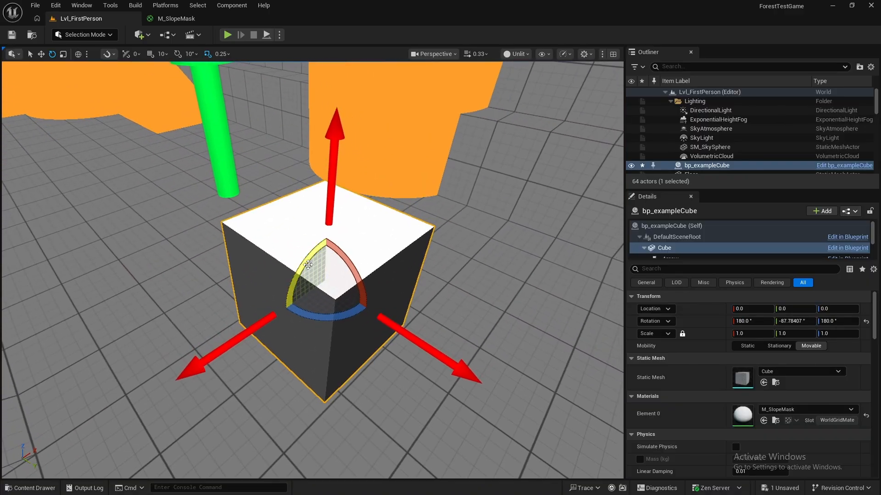
{"action": "left_click_drag", "start_coordinate": [307, 264], "coordinate": [341, 248]}
{"action": "key", "text": "s"}
{"action": "right_click_drag", "start_coordinate": [286, 250], "coordinate": [285, 239]}
{"action": "key", "text": "q"}
{"action": "left_click_drag", "start_coordinate": [289, 168], "coordinate": [294, 159]}
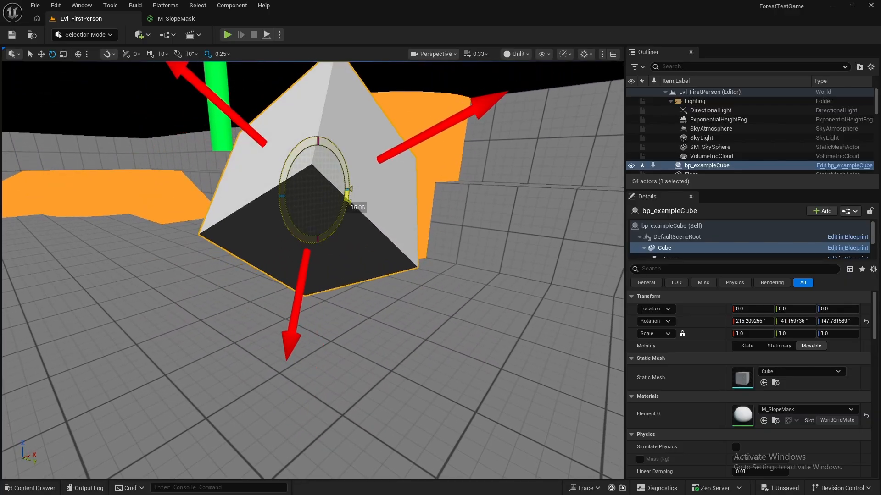
{"action": "mouse_move", "coordinate": [348, 190]}
{"action": "left_mouse_down"}
{"action": "mouse_move", "coordinate": [352, 223]}
{"action": "mouse_move", "coordinate": [362, 193]}
{"action": "left_mouse_up"}
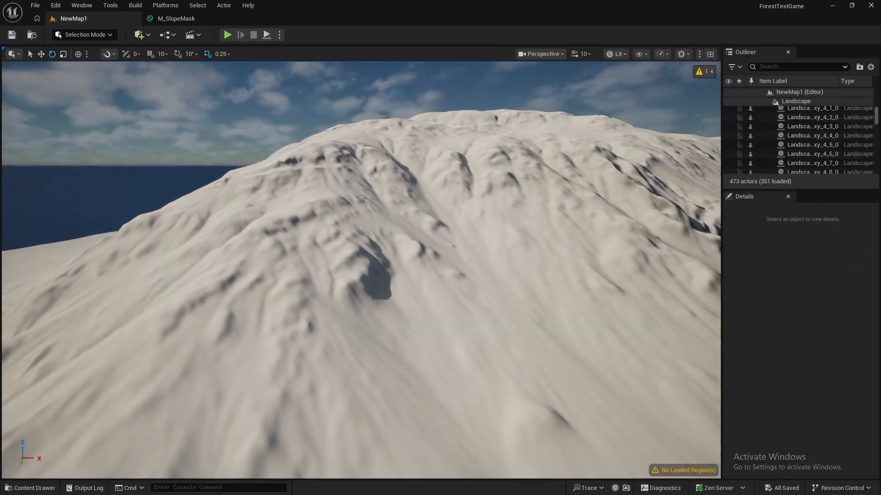
{"action": "key", "text": "a"}
{"action": "right_click_drag", "start_coordinate": [361, 271], "coordinate": [439, 284]}
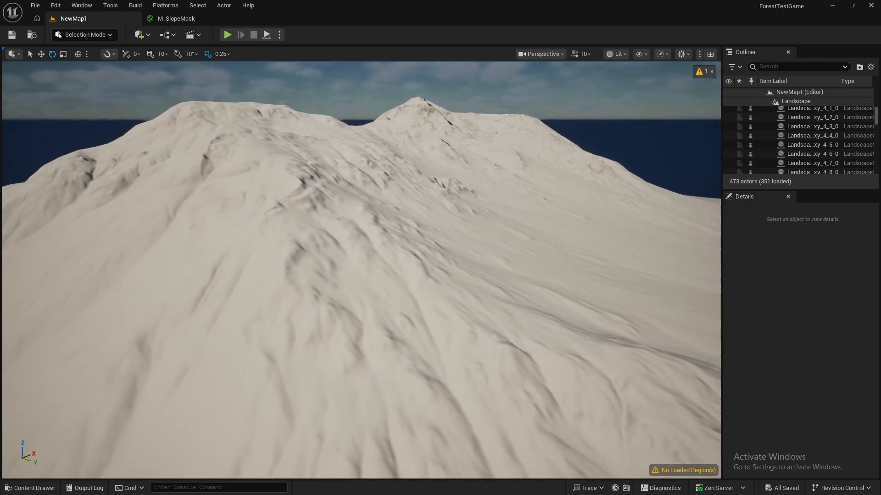
{"action": "right_click_drag", "start_coordinate": [401, 381], "coordinate": [402, 381]}
{"action": "key", "text": "s"}
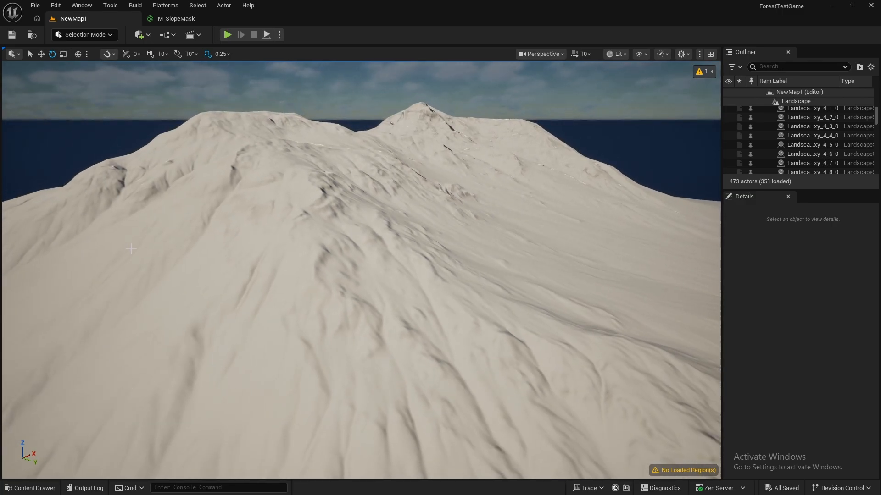
- Return to the M_SlopeMask material and add a SlopeMask function node below the blue constant
{"action": "left_click", "coordinate": [189, 19]}
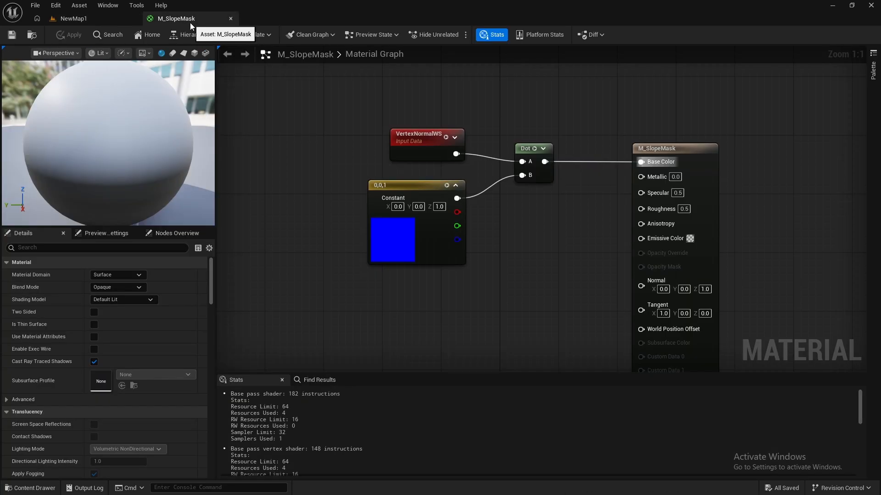
{"action": "right_click_drag", "start_coordinate": [335, 207], "coordinate": [369, 167]}
{"action": "scroll", "coordinate": [376, 178], "scroll_direction": "down", "scroll_amount": 1}
{"action": "right_click_drag", "start_coordinate": [374, 262], "coordinate": [393, 232]}
{"action": "right_click", "coordinate": [413, 250]}
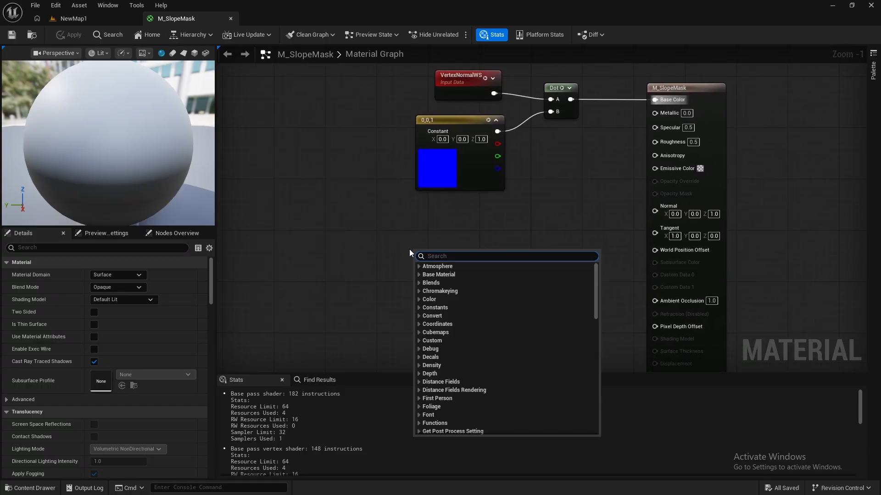
{"action": "type", "text": "slopemask"}
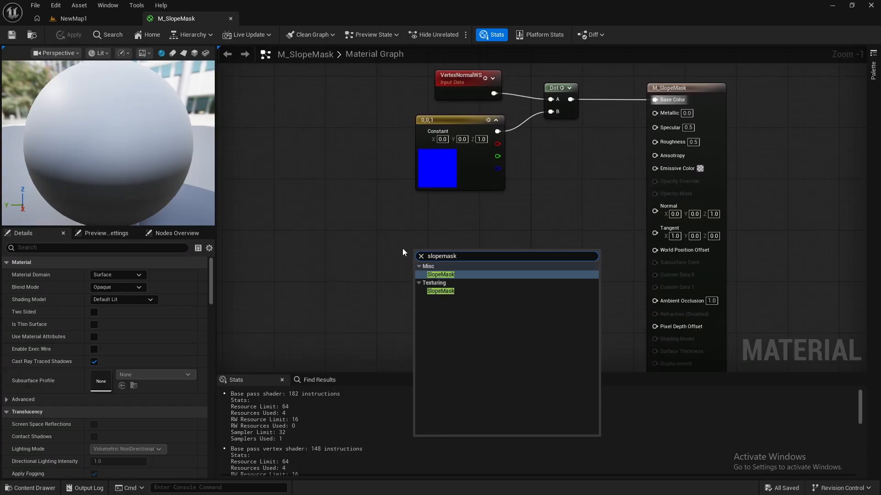
{"action": "key", "text": "Return"}
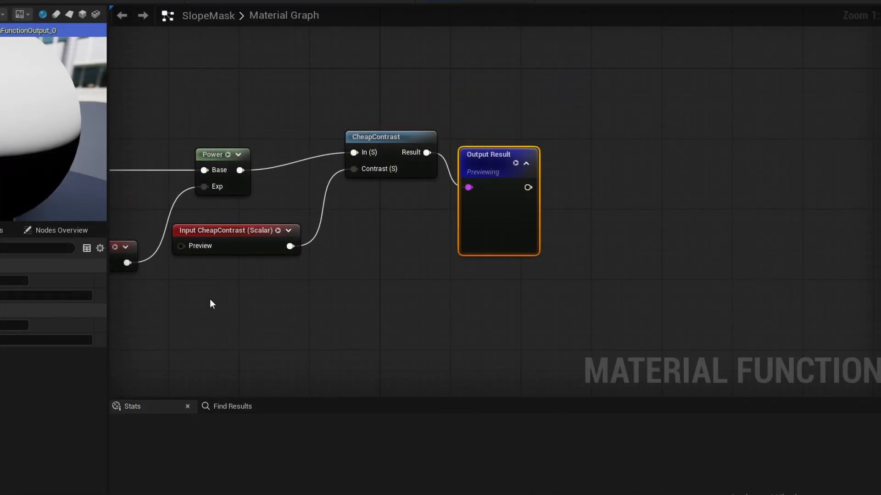
- Examine the node chain inside the SlopeMask function, from its TangentNormal and SlopAngle inputs to Output Result
{"action": "right_click_drag", "start_coordinate": [213, 300], "coordinate": [728, 301]}
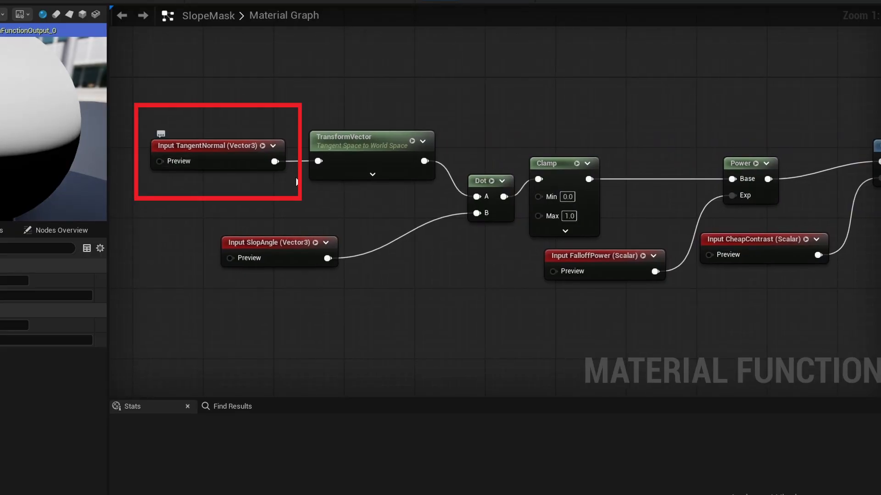
{"action": "right_click_drag", "start_coordinate": [562, 327], "coordinate": [277, 331]}
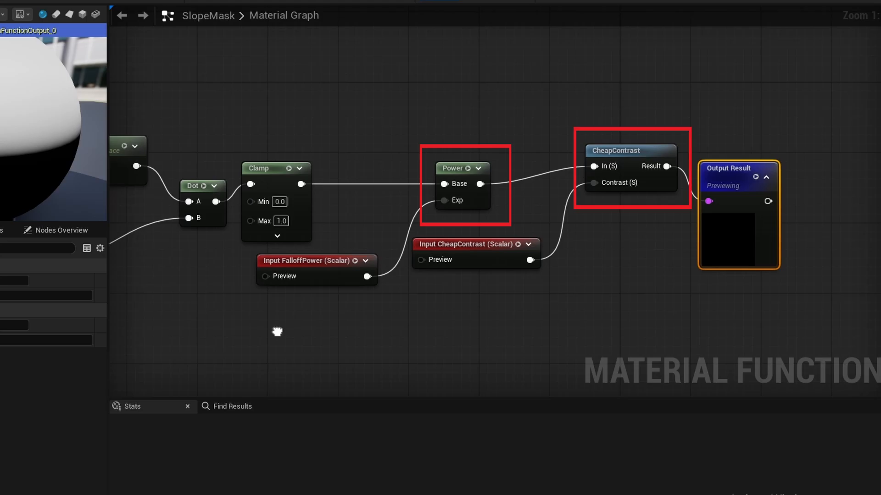
{"action": "right_click_drag", "start_coordinate": [277, 331], "coordinate": [330, 326]}
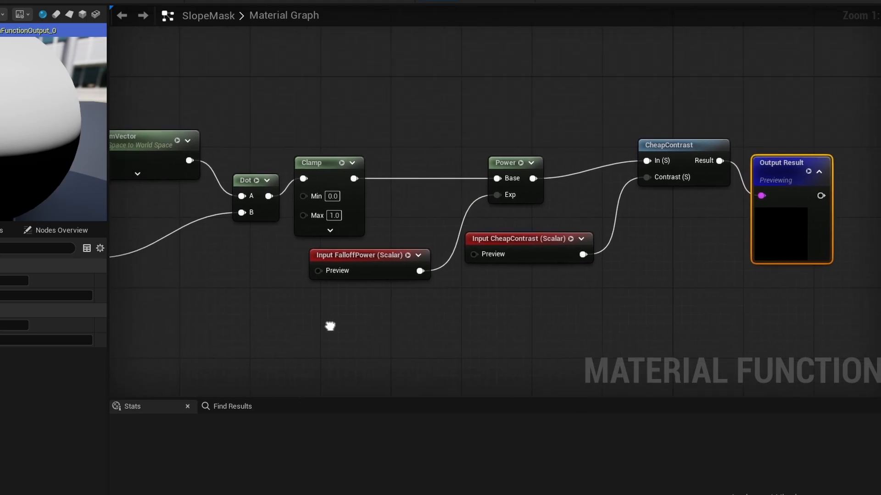
{"action": "right_click_drag", "start_coordinate": [330, 326], "coordinate": [474, 327]}
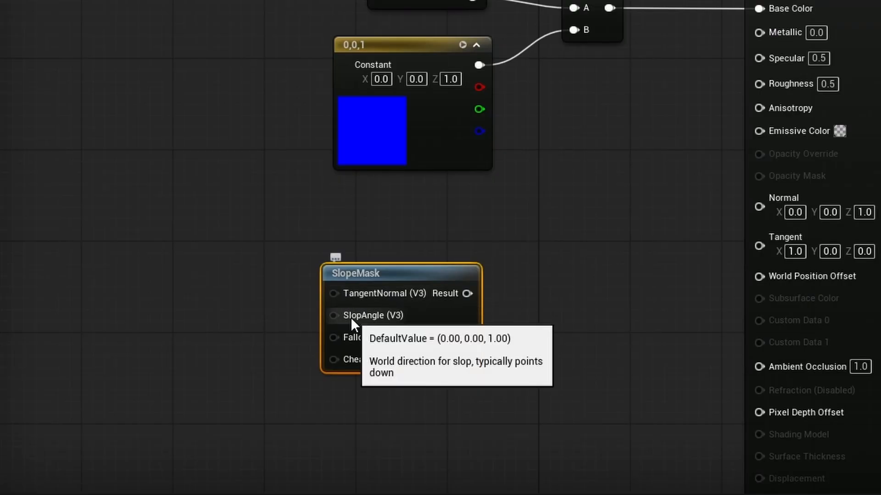
- Duplicate the VertexNormalWS node and place the copy well ahead of the SlopeMask node's inputs
{"action": "left_click", "coordinate": [380, 3]}
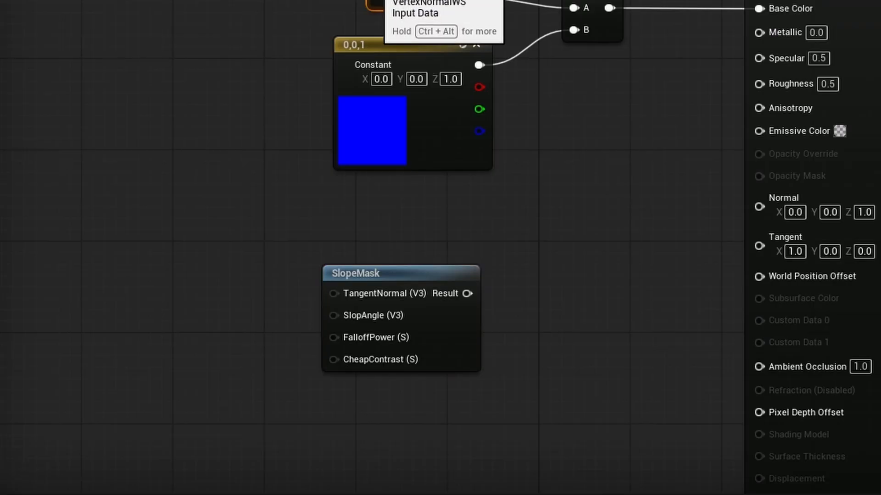
{"action": "key", "text": "ctrl+v"}
{"action": "right_click_drag", "start_coordinate": [124, 227], "coordinate": [259, 188]}
{"action": "left_click_drag", "start_coordinate": [234, 246], "coordinate": [70, 264]}
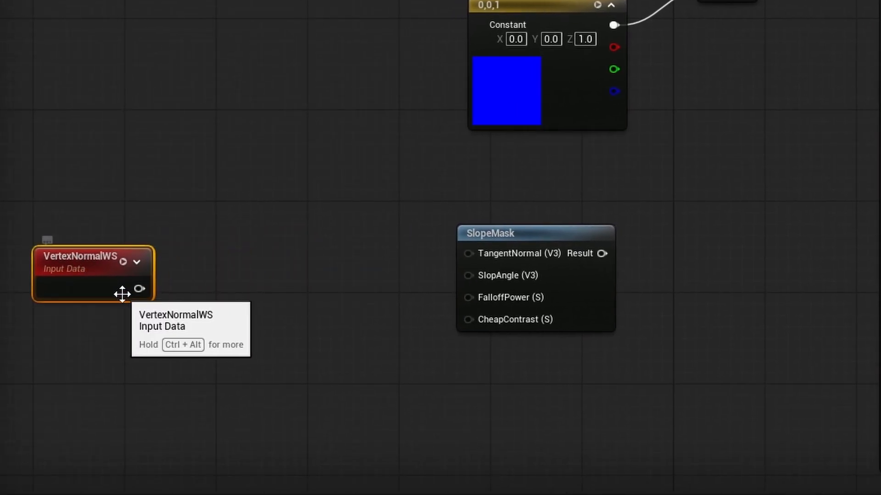
- Add a Transform vector node fed by the copied VertexNormalWS and line it up beside that node
{"action": "left_click_drag", "start_coordinate": [138, 288], "coordinate": [220, 288]}
{"action": "type", "text": "transf"}
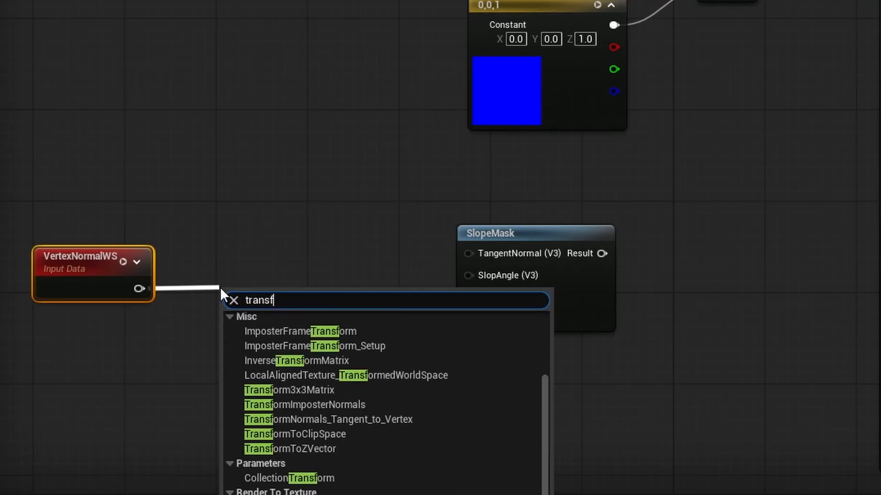
{"action": "type", "text": "orm vector"}
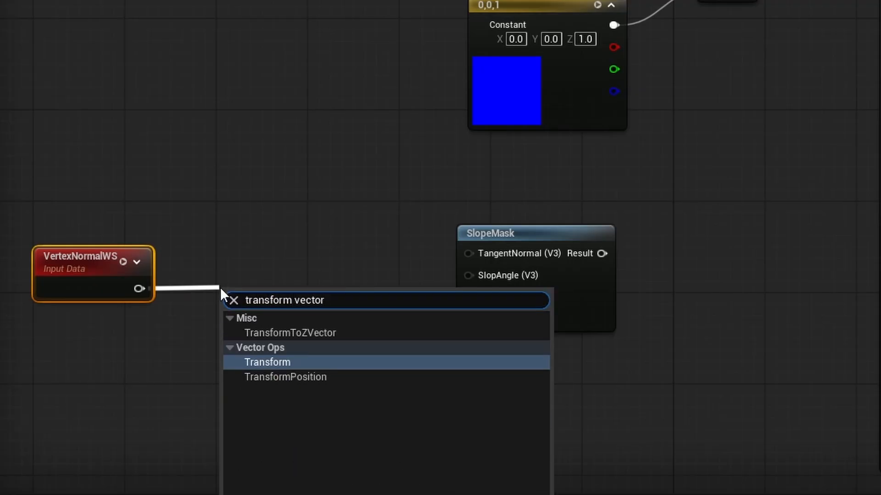
{"action": "key", "text": "Return"}
{"action": "left_click_drag", "start_coordinate": [252, 320], "coordinate": [250, 274]}
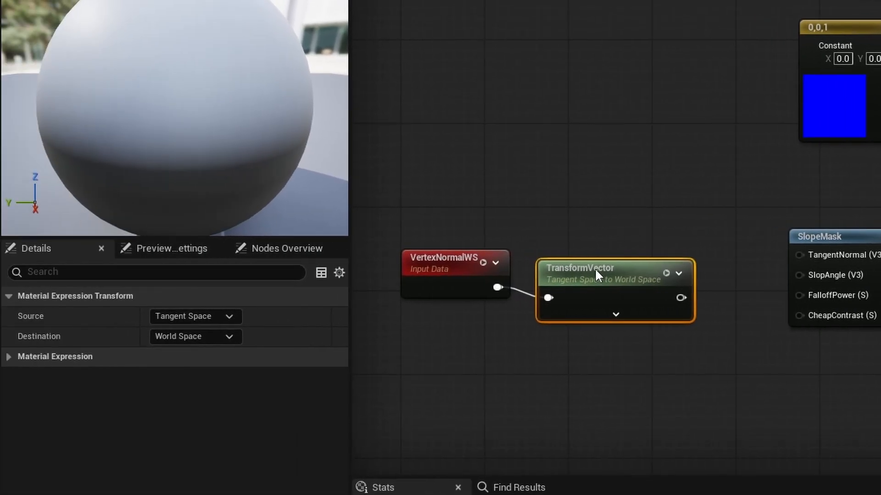
{"action": "left_click_drag", "start_coordinate": [595, 268], "coordinate": [594, 257]}
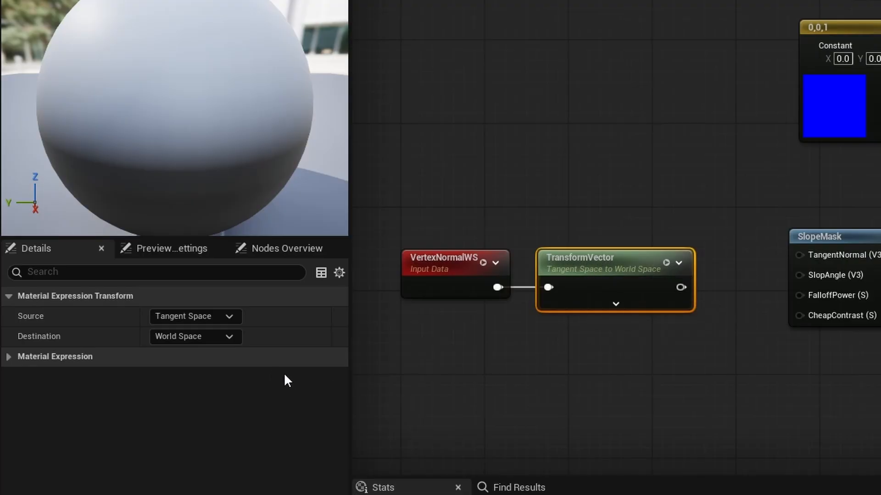
- Set the TransformVector node's source to World Space and its destination to Tangent Space
{"action": "left_click", "coordinate": [216, 315]}
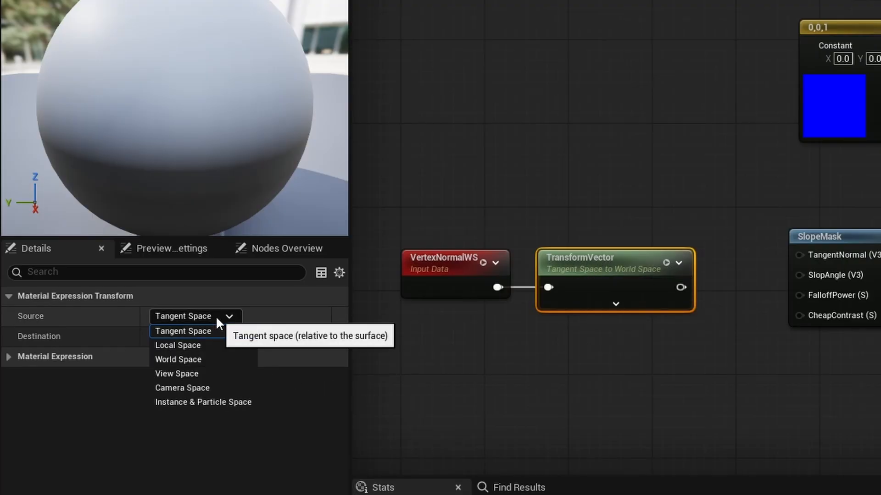
{"action": "left_click", "coordinate": [202, 360]}
{"action": "left_click", "coordinate": [227, 337]}
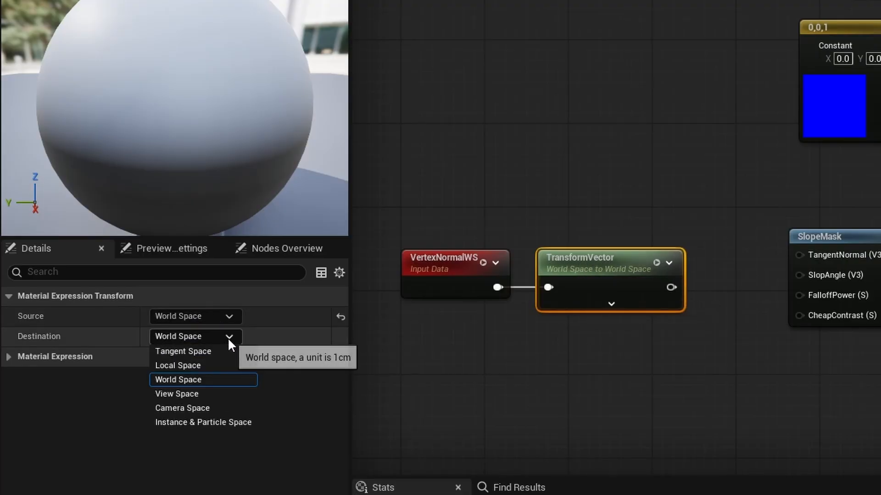
{"action": "left_click", "coordinate": [225, 353]}
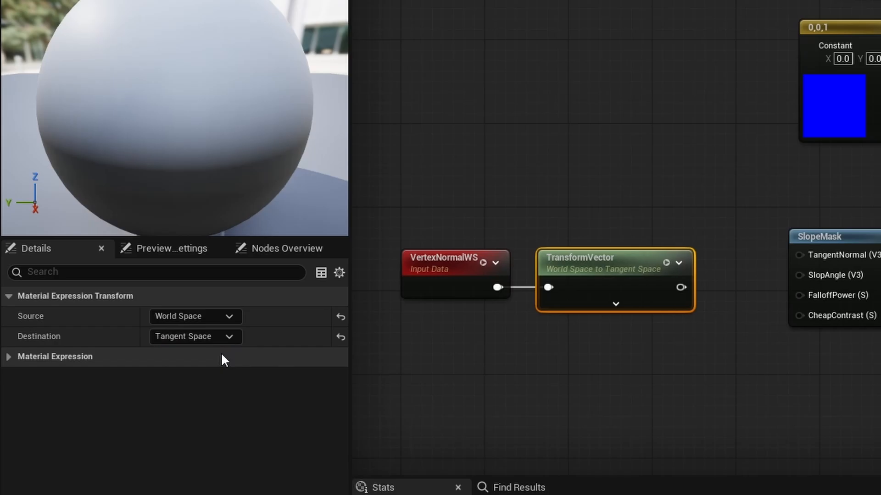
- Connect TransformVector to SlopeMask's SlopAngle input and straighten the connections of the VertexNormalWS and TransformVector nodes
{"action": "left_click_drag", "start_coordinate": [681, 287], "coordinate": [799, 275]}
{"action": "left_click_drag", "start_coordinate": [459, 209], "coordinate": [589, 282]}
{"action": "key", "text": "q"}
{"action": "left_click", "coordinate": [632, 347]}
- Add a ScalarParameter named fallOfPower connected to SlopeMask's FalloffPower input
{"action": "left_click_drag", "start_coordinate": [799, 295], "coordinate": [642, 353]}
{"action": "type", "text": "scalar para"}
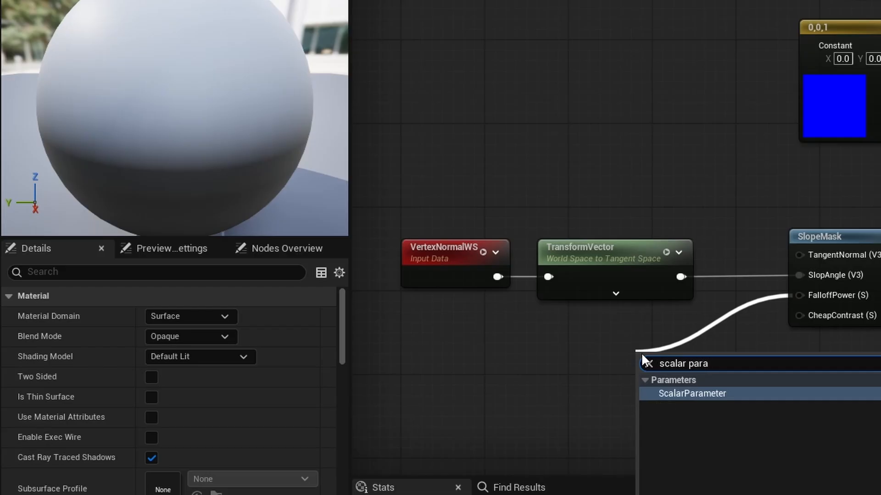
{"action": "key", "text": "Return"}
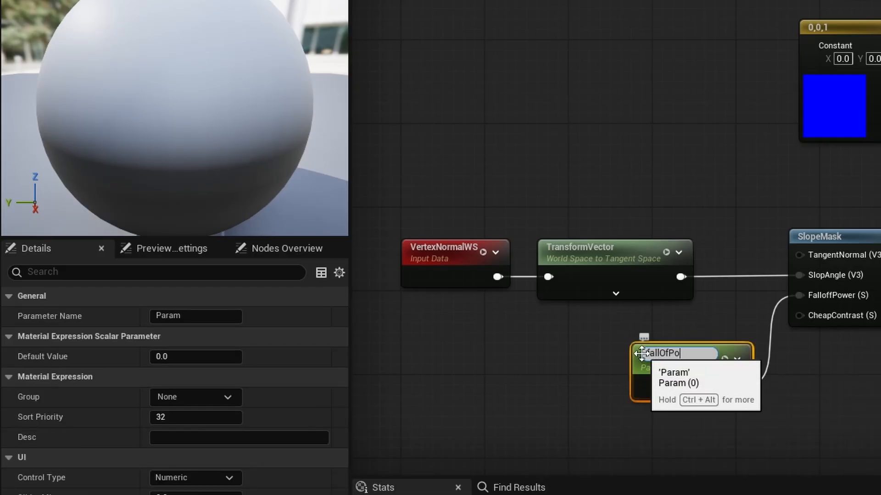
{"action": "key", "text": "Return"}
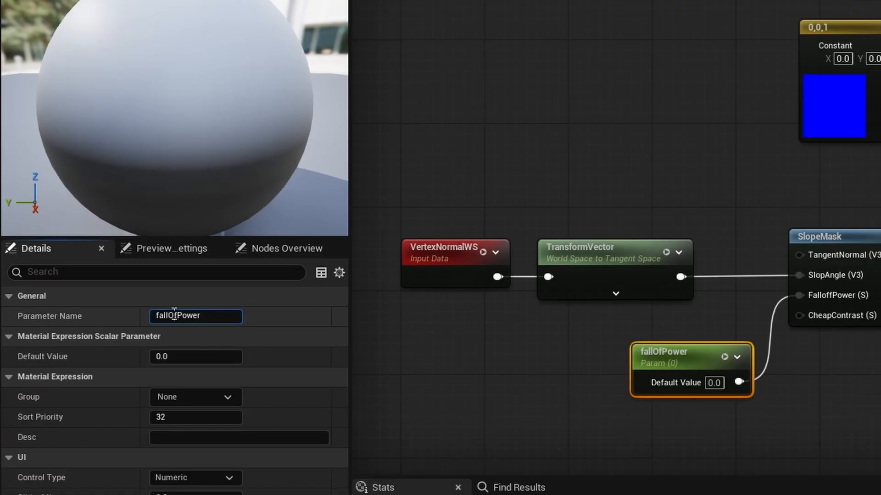
- Correct the falloff parameter's name to fallOffPower, set its default value to 0.5 and place the node beneath TransformVector
{"action": "left_click", "coordinate": [220, 316]}
{"action": "left_click_drag", "start_coordinate": [669, 352], "coordinate": [606, 332]}
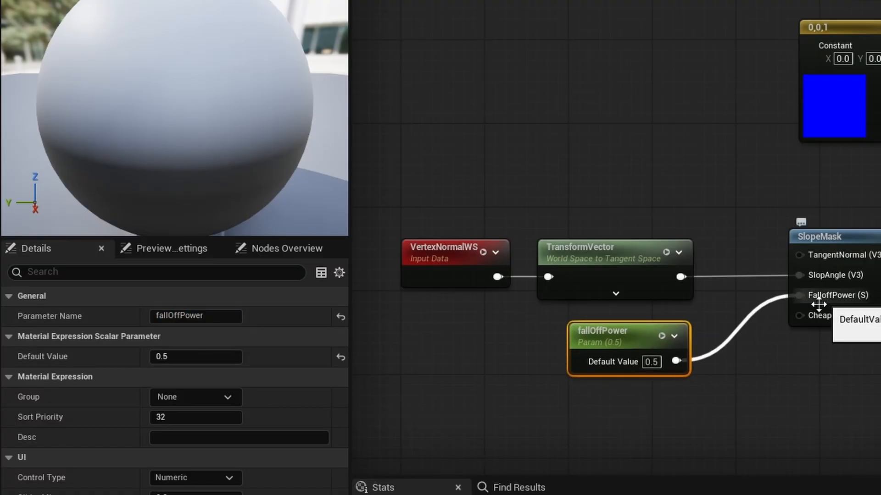
- Add a ScalarParameter named cheapContrast connected to SlopeMask's CheapContrast input
{"action": "left_click_drag", "start_coordinate": [799, 294], "coordinate": [688, 402]}
{"action": "type", "text": "scalar"}
{"action": "key", "text": "Down"}
{"action": "key", "text": "Return"}
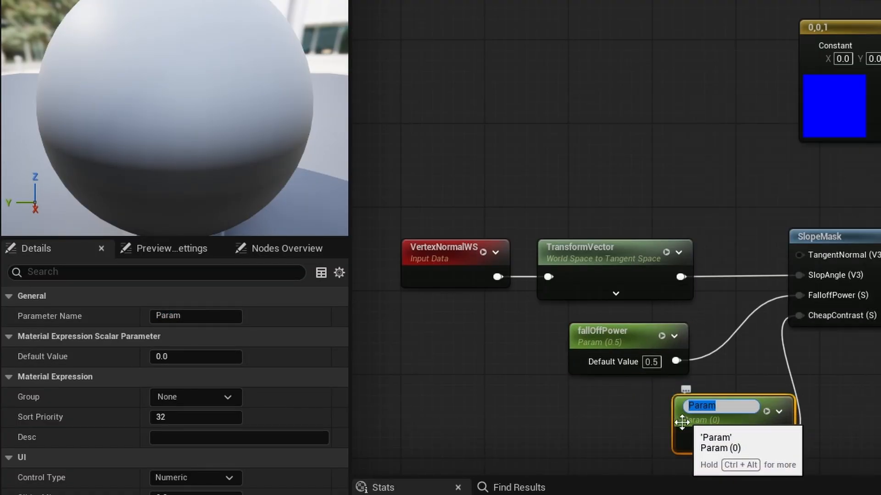
{"action": "type", "text": "cheapContrast"}
{"action": "key", "text": "Return"}
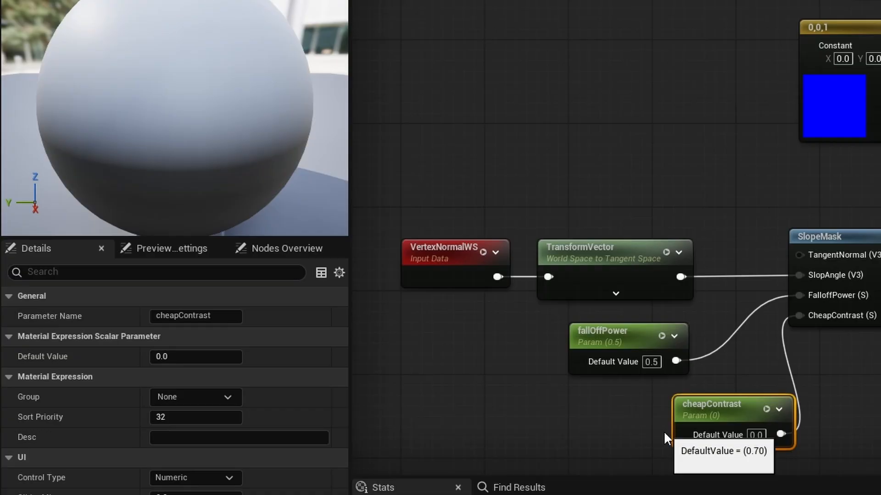
- Place the cheapContrast node directly below fallOffPower and set its default value to 0.7
{"action": "left_click_drag", "start_coordinate": [697, 415], "coordinate": [593, 404]}
{"action": "left_click", "coordinate": [652, 425]}
{"action": "type", "text": "0.7"}
{"action": "key", "text": "Return"}
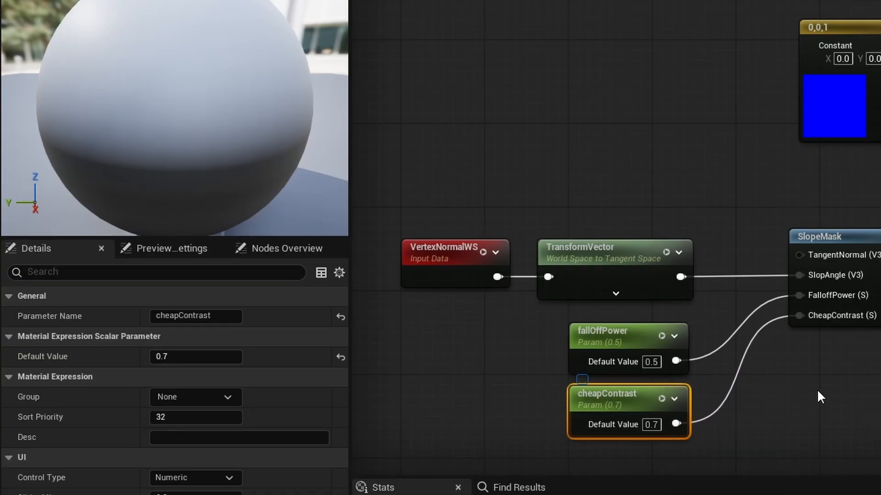
- Connect SlopeMask's Result output to the material's Base Color, replacing the Dot connection
{"action": "left_click", "coordinate": [808, 387]}
{"action": "right_click_drag", "start_coordinate": [808, 386], "coordinate": [733, 440]}
{"action": "left_click_drag", "start_coordinate": [565, 299], "coordinate": [626, 276]}
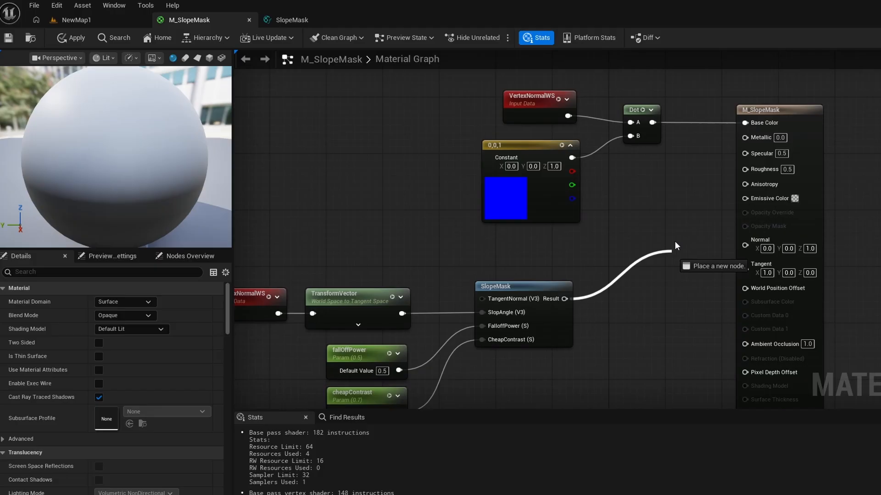
{"action": "left_click_drag", "start_coordinate": [675, 243], "coordinate": [744, 123]}
{"action": "left_click_drag", "start_coordinate": [151, 161], "coordinate": [94, 143]}
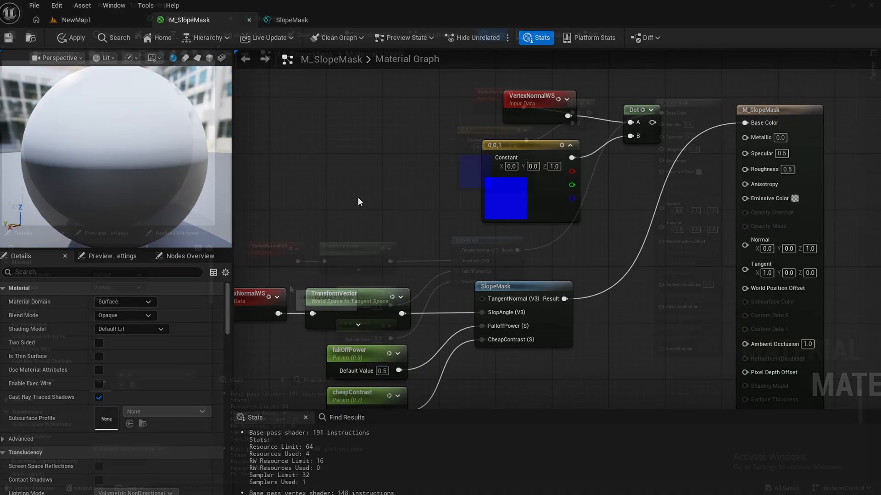
- Create a material instance of M_SlopeMask named MI_SlopeMask in the slopeMask folder
{"action": "key", "text": "ctrl+space"}
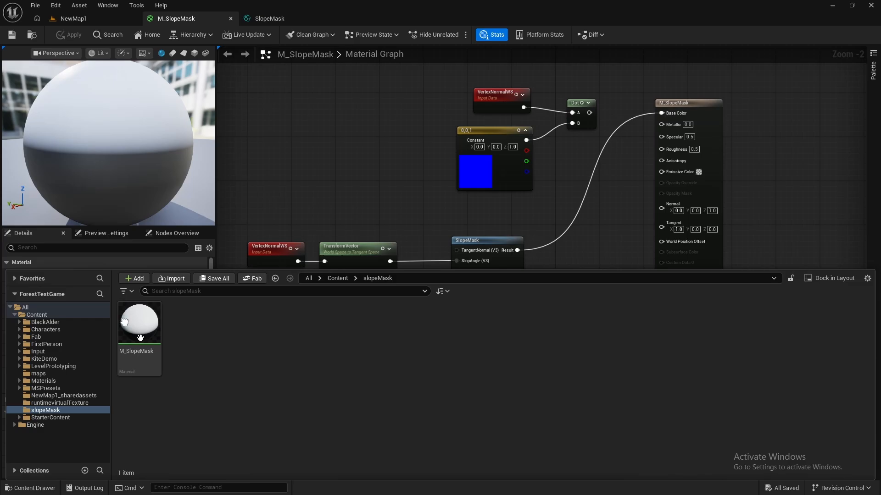
{"action": "right_click", "coordinate": [140, 338]}
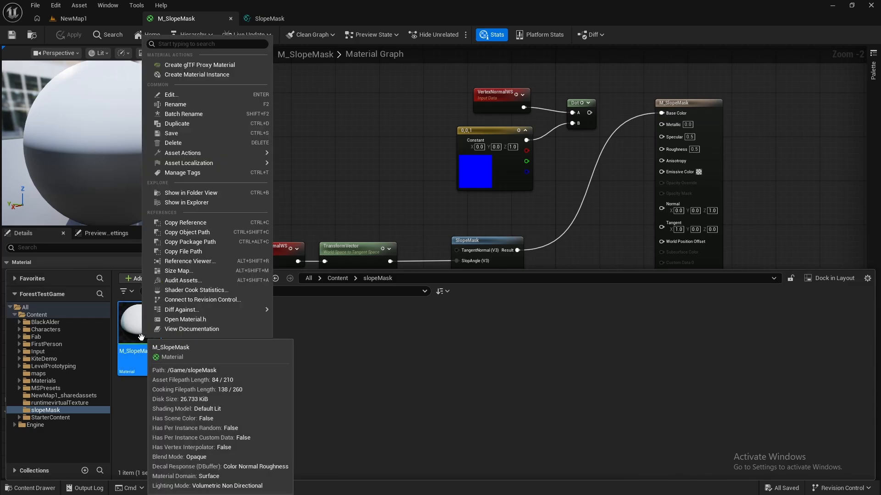
{"action": "left_click", "coordinate": [241, 77]}
{"action": "type", "text": "MI_SlopeMask"}
{"action": "key", "text": "Return"}
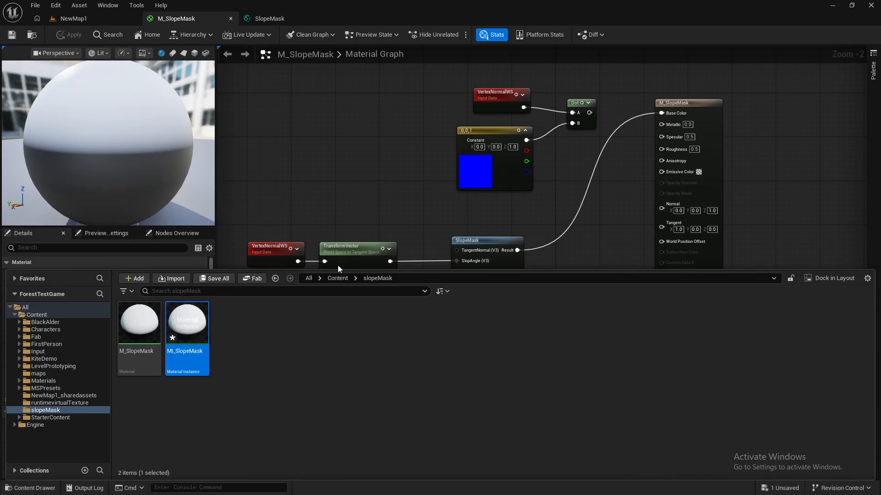
{"action": "left_click", "coordinate": [240, 353]}
- In the NewMap1 level, assign MI_SlopeMask as the Landscape Material of the landscape
{"action": "left_click", "coordinate": [89, 20]}
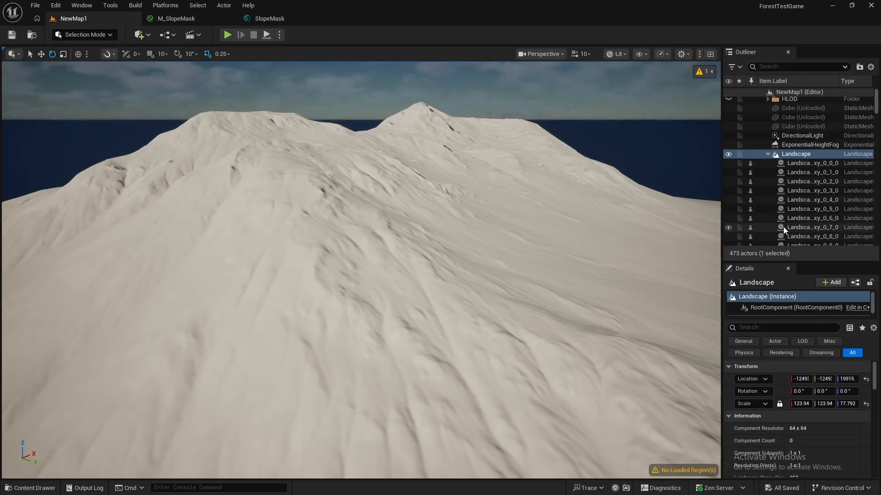
{"action": "scroll", "coordinate": [772, 388], "scroll_direction": "down", "scroll_amount": 5}
{"action": "scroll", "coordinate": [767, 309], "scroll_direction": "down", "scroll_amount": 1}
{"action": "left_click", "coordinate": [826, 338]}
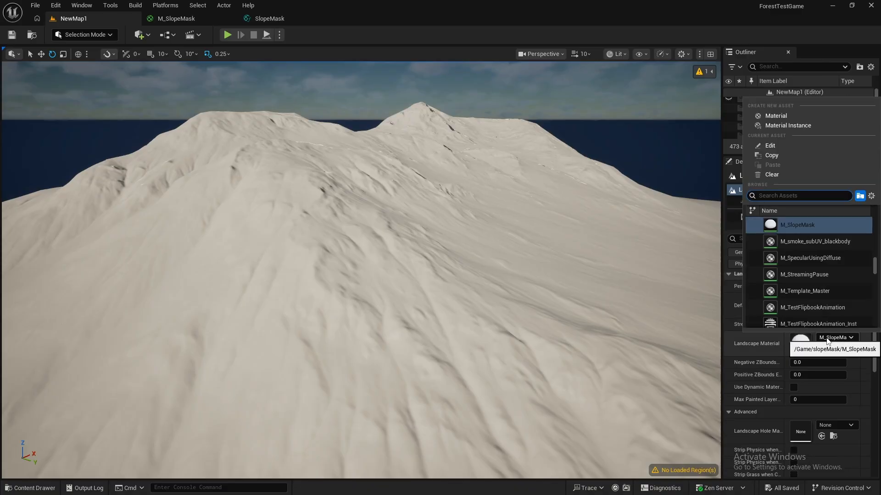
{"action": "type", "text": "mi_slope"}
{"action": "key", "text": "Return"}
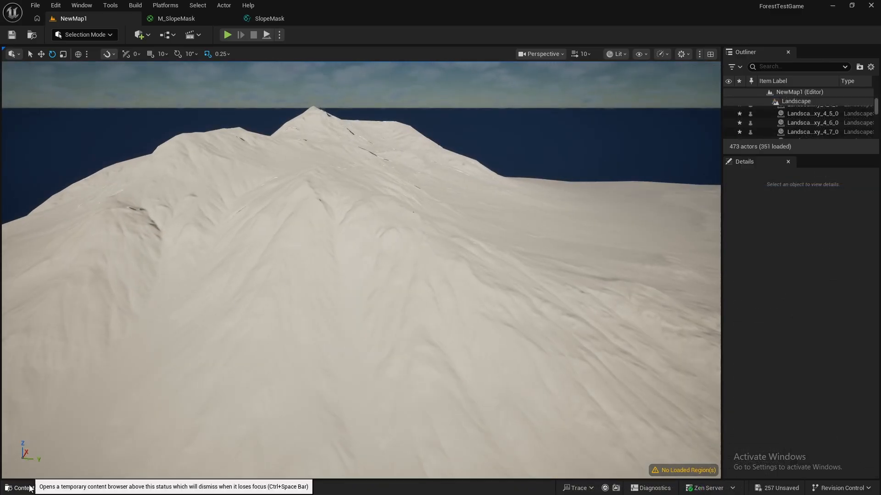
- Open MI_SlopeMask and narrow its window to the parameter details so the landscape stays visible beside it
{"action": "left_click", "coordinate": [29, 488]}
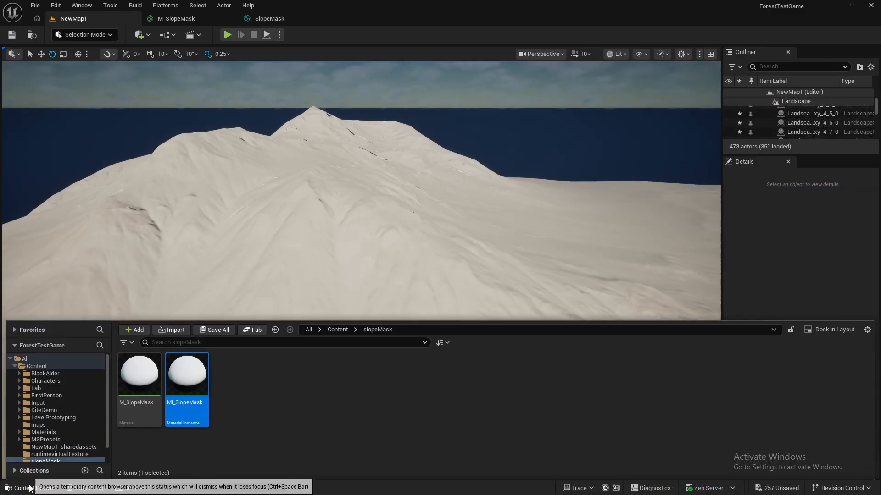
{"action": "double_click", "coordinate": [186, 380]}
{"action": "left_click_drag", "start_coordinate": [418, 98], "coordinate": [405, 93]}
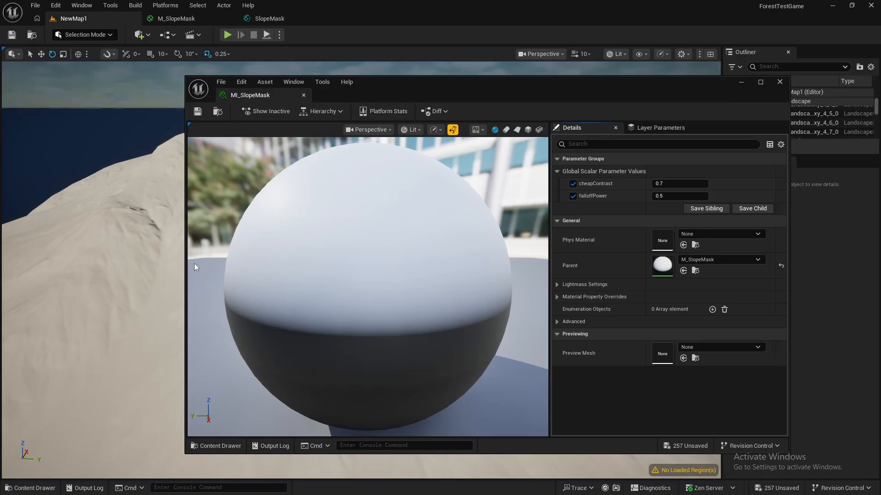
{"action": "left_click_drag", "start_coordinate": [186, 267], "coordinate": [617, 271]}
{"action": "left_click_drag", "start_coordinate": [705, 280], "coordinate": [583, 280]}
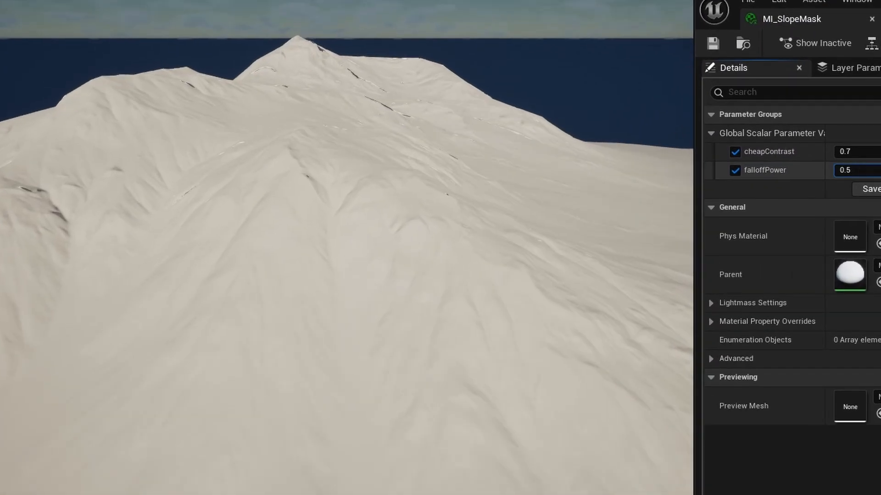
- Raise MI_SlopeMask's falloffPower to 13.049366 and check the mask on the landscape's steep and flat areas
{"action": "mouse_move", "coordinate": [847, 170]}
{"action": "left_mouse_down"}
{"action": "mouse_move", "coordinate": [853, 174]}
{"action": "mouse_move", "coordinate": [840, 170]}
{"action": "mouse_move", "coordinate": [862, 170]}
{"action": "left_mouse_up"}
{"action": "key", "text": "w"}
{"action": "mouse_move", "coordinate": [633, 198]}
{"action": "right_mouse_down"}
{"action": "mouse_move", "coordinate": [642, 213]}
{"action": "mouse_move", "coordinate": [633, 169]}
{"action": "mouse_move", "coordinate": [631, 188]}
{"action": "mouse_move", "coordinate": [619, 190]}
{"action": "right_mouse_up"}
{"action": "key", "text": "s"}
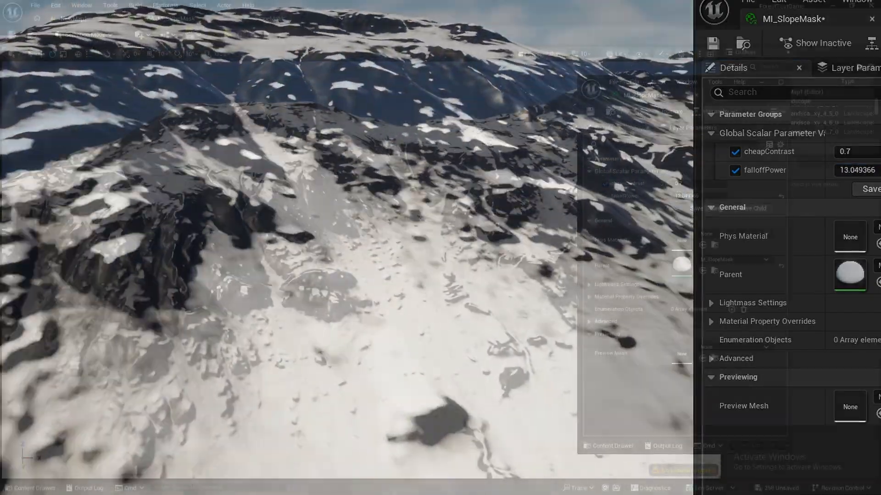
{"action": "key", "text": "w"}
{"action": "right_click_drag", "start_coordinate": [358, 256], "coordinate": [250, 291]}
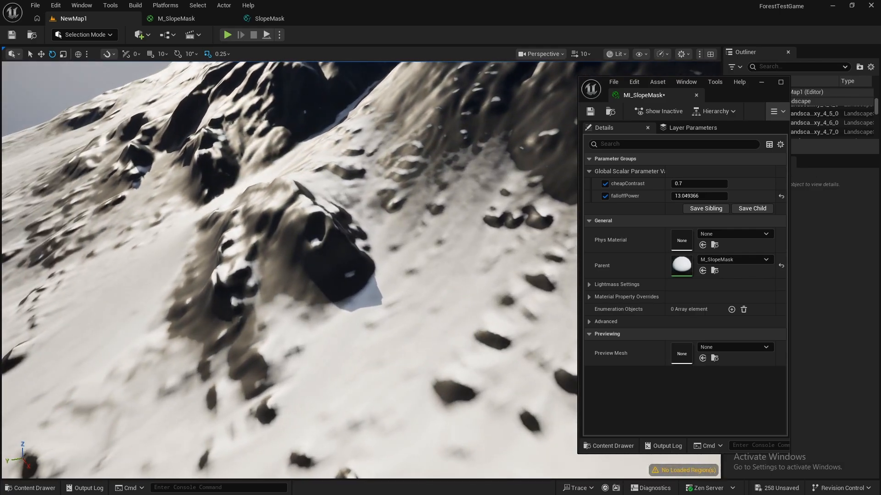
{"action": "key", "text": "w"}
{"action": "right_click_drag", "start_coordinate": [450, 277], "coordinate": [412, 268]}
{"action": "key", "text": "w"}
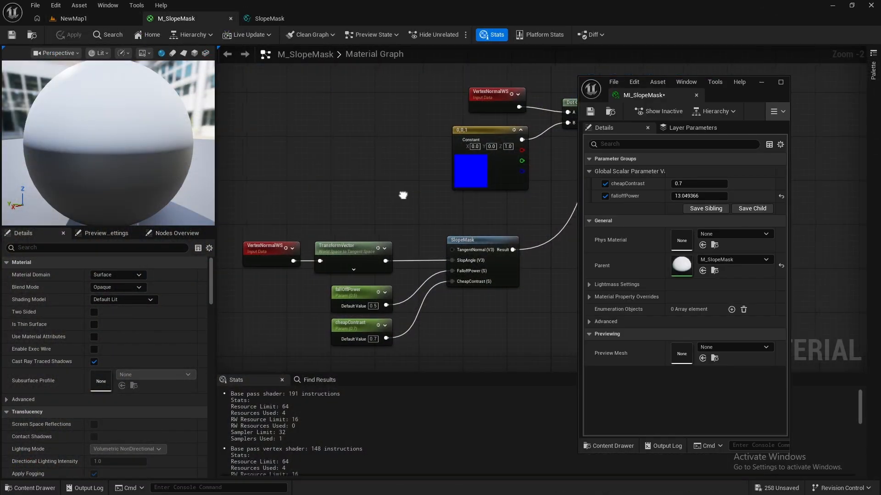
- Insert a 1-x node between SlopeMask's Result and Base Color in M_SlopeMask and save the material
{"action": "right_click_drag", "start_coordinate": [402, 191], "coordinate": [276, 192]}
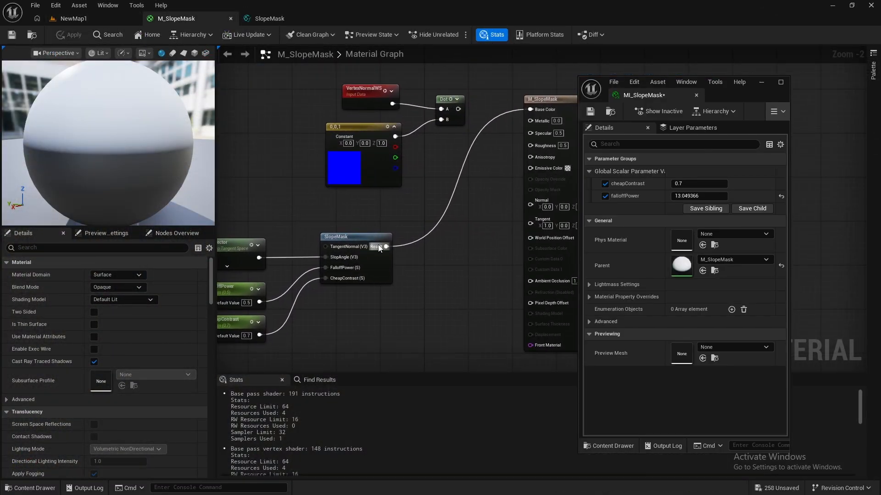
{"action": "left_click_drag", "start_coordinate": [453, 244], "coordinate": [454, 248]}
{"action": "type", "text": "1-"}
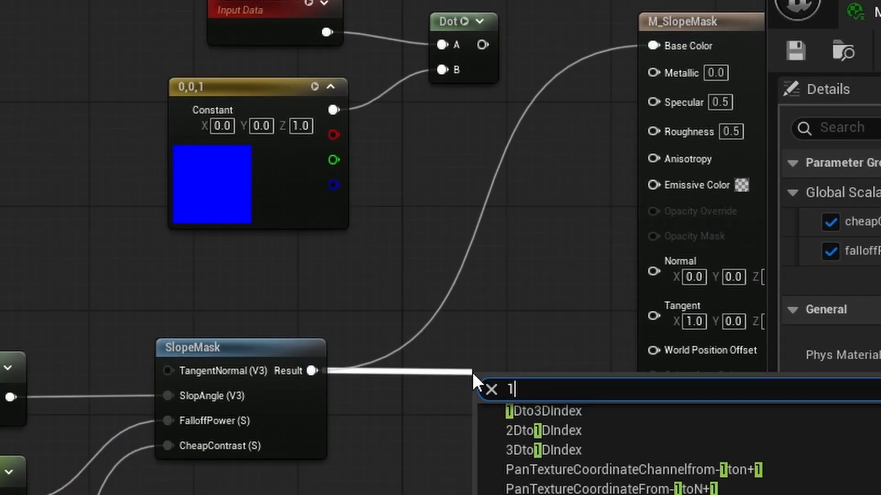
{"action": "key", "text": "Return"}
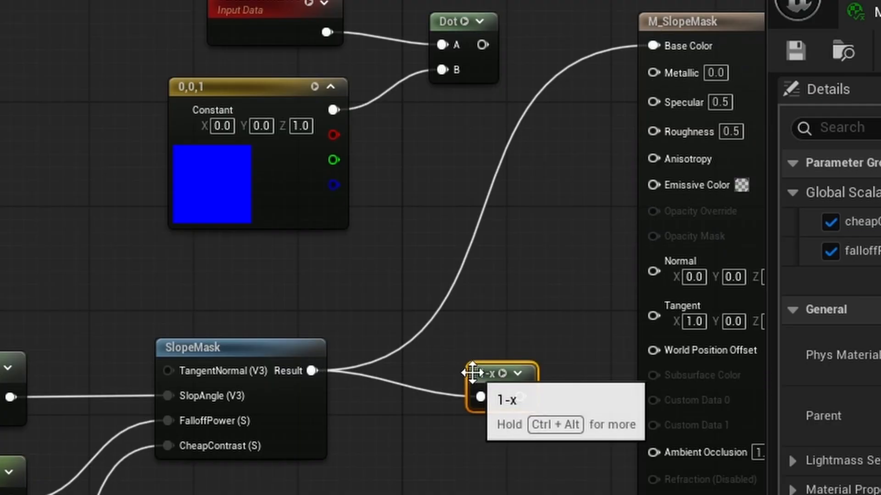
{"action": "left_click_drag", "start_coordinate": [520, 397], "coordinate": [653, 45]}
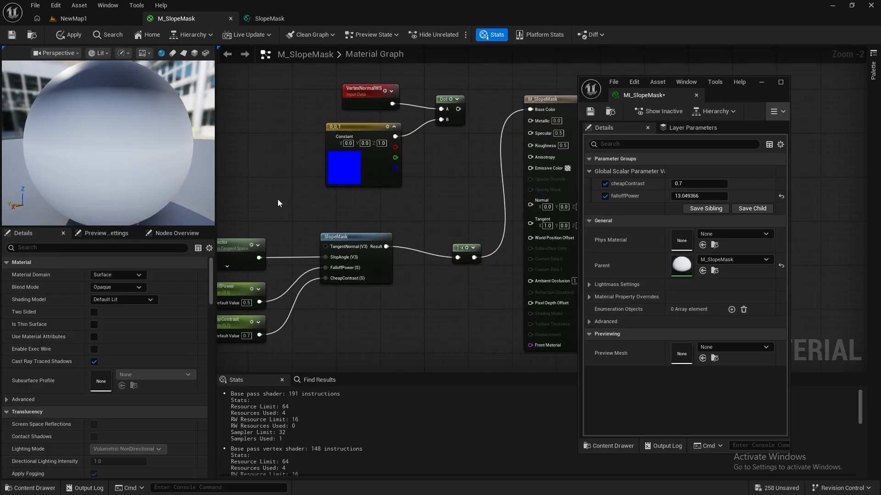
{"action": "key", "text": "ctrl+s"}
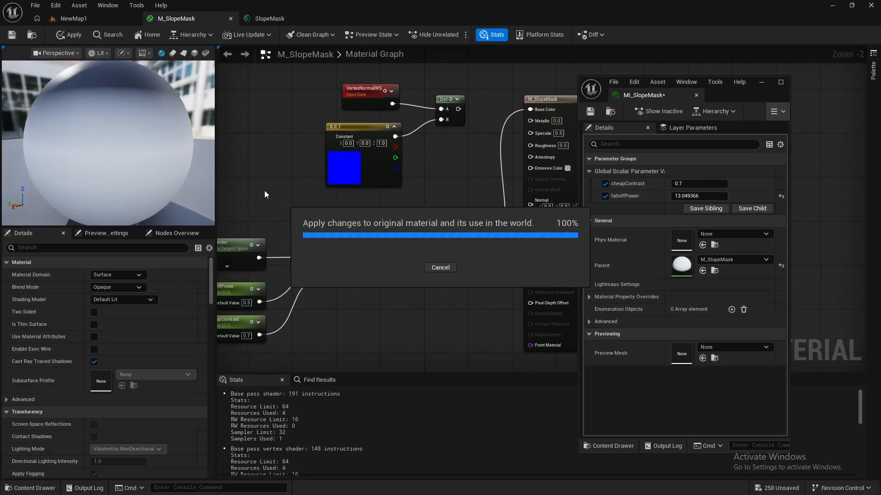
- Examine the inverted slope mask on the landscape in the NewMap1 level
{"action": "left_click", "coordinate": [87, 17]}
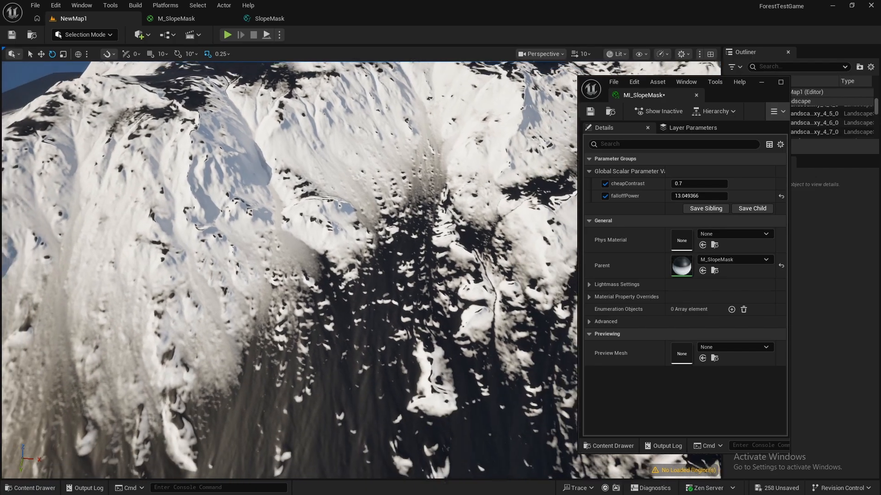
{"action": "key", "text": "s"}
{"action": "right_click_drag", "start_coordinate": [294, 271], "coordinate": [367, 249]}
{"action": "key", "text": "q"}
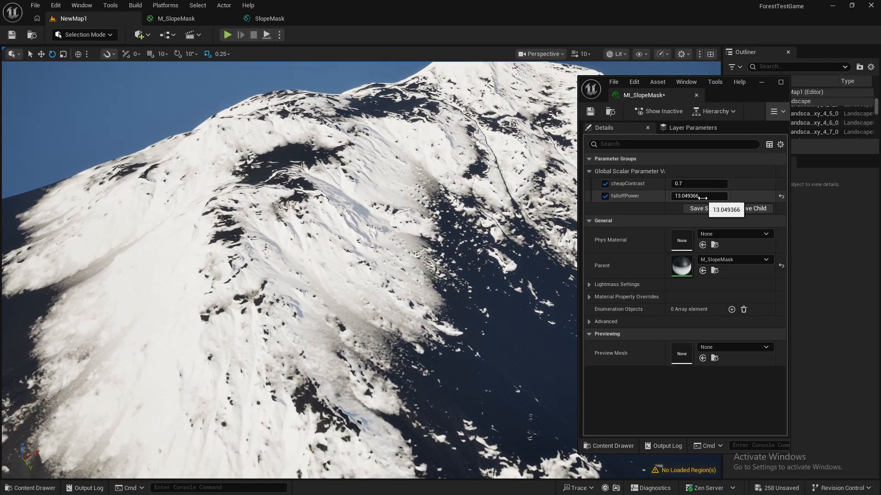
{"action": "key", "text": "Return"}
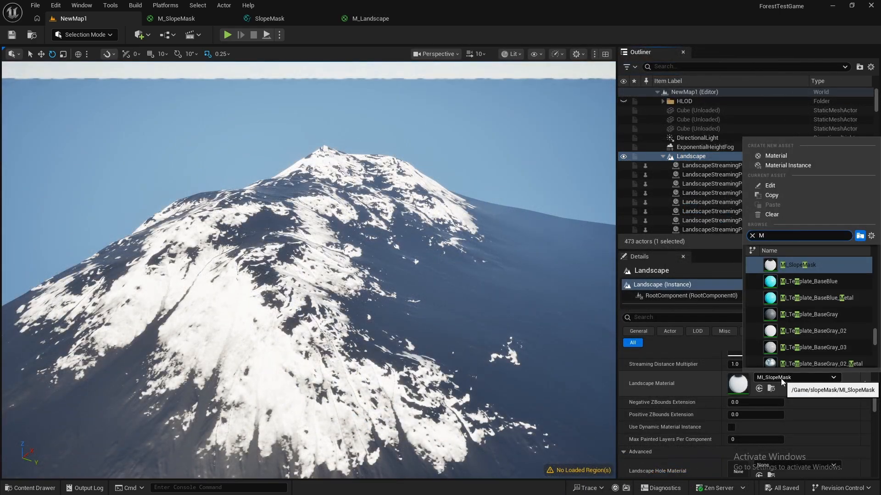
- Assign MI_Landscape as the Landscape Material and open the M_Landscape material for editing
{"action": "type", "text": "_Land"}
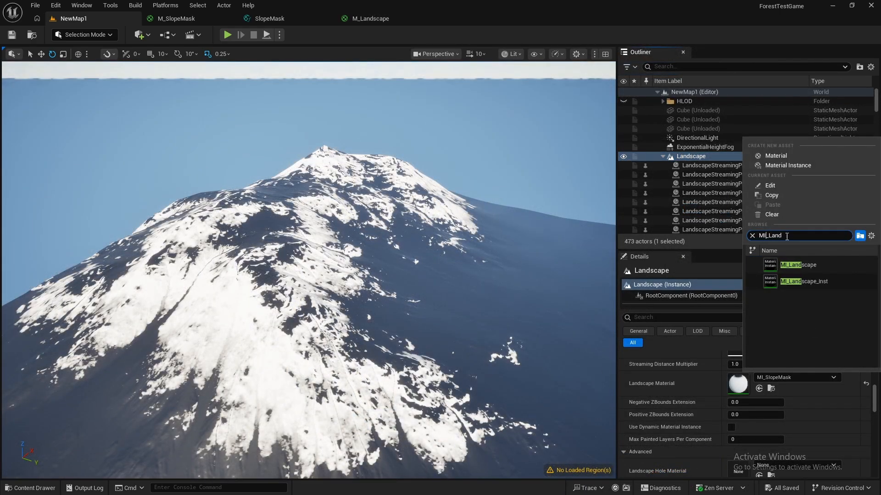
{"action": "left_click", "coordinate": [802, 263]}
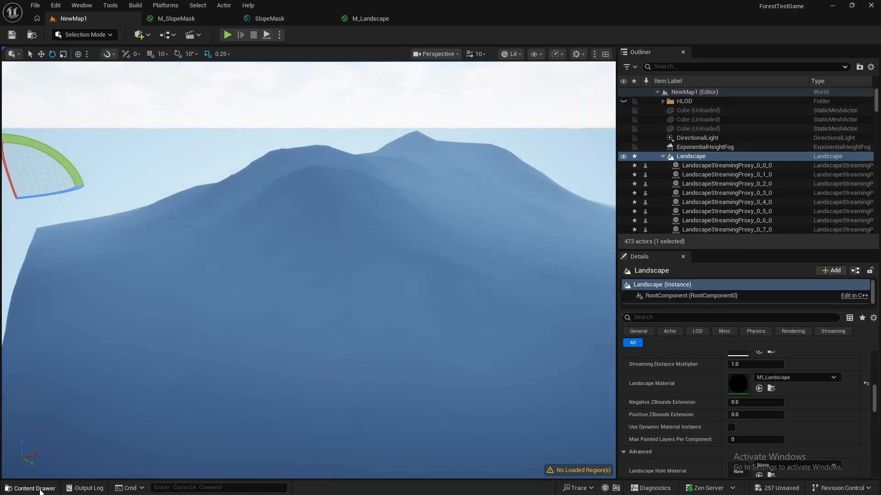
{"action": "left_click", "coordinate": [32, 488]}
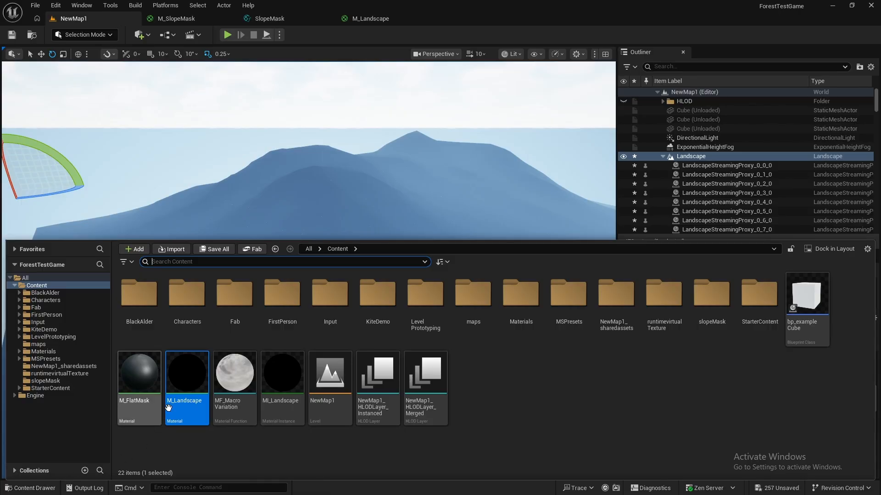
{"action": "double_click", "coordinate": [185, 392]}
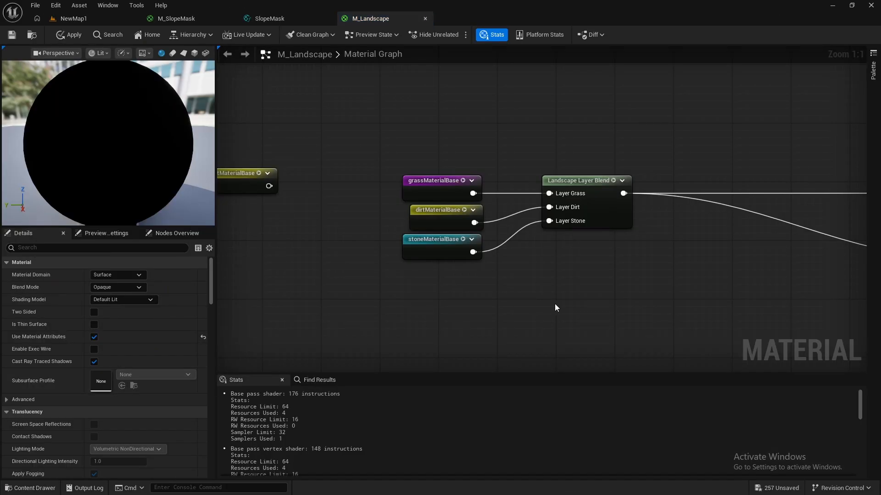
- Add a fourth layer named Slope to the Landscape Layer Blend node in M_Landscape
{"action": "right_click_drag", "start_coordinate": [555, 307], "coordinate": [525, 307]}
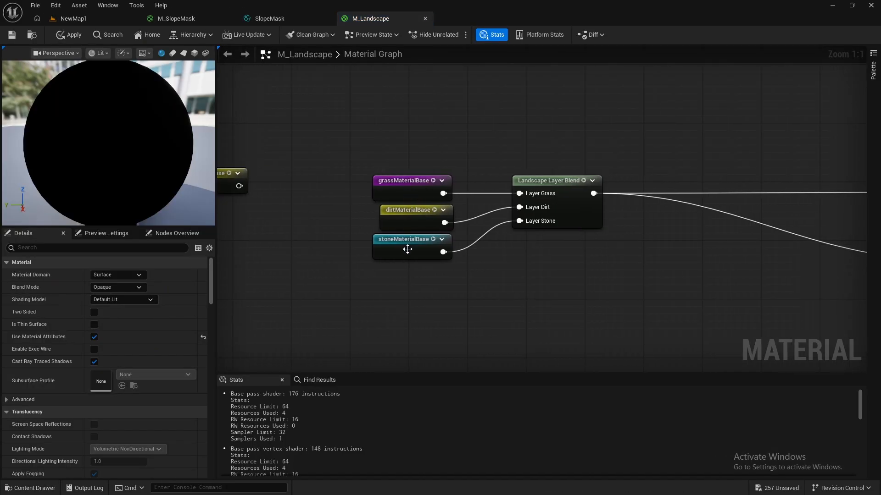
{"action": "left_click", "coordinate": [557, 183]}
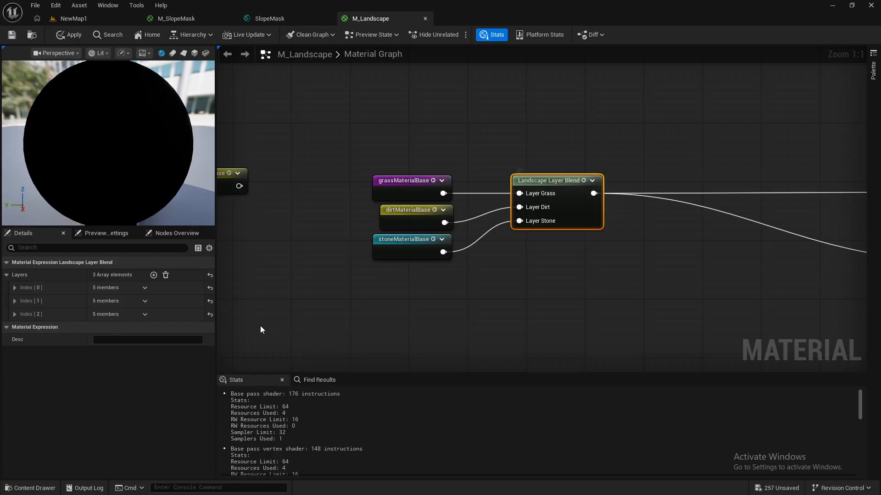
{"action": "left_click", "coordinate": [154, 275]}
{"action": "left_click", "coordinate": [128, 340]}
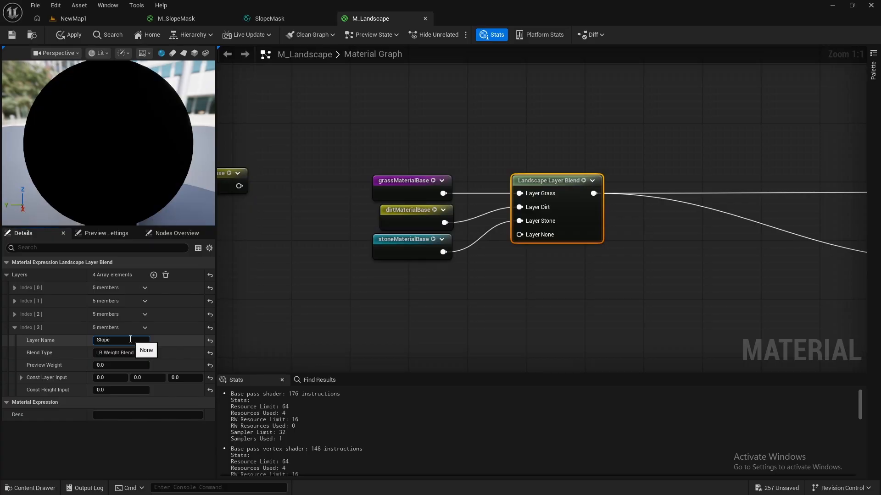
{"action": "key", "text": "Return"}
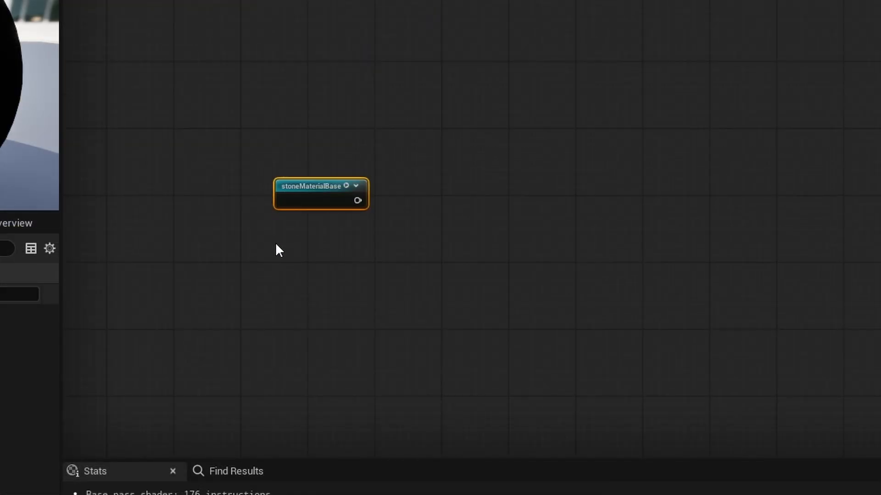
- Add a dirtMaterialBase reroute node directly below the unconnected stoneMaterialBase node
{"action": "right_click", "coordinate": [276, 244]}
{"action": "type", "text": "dirt"}
{"action": "key", "text": "Return"}
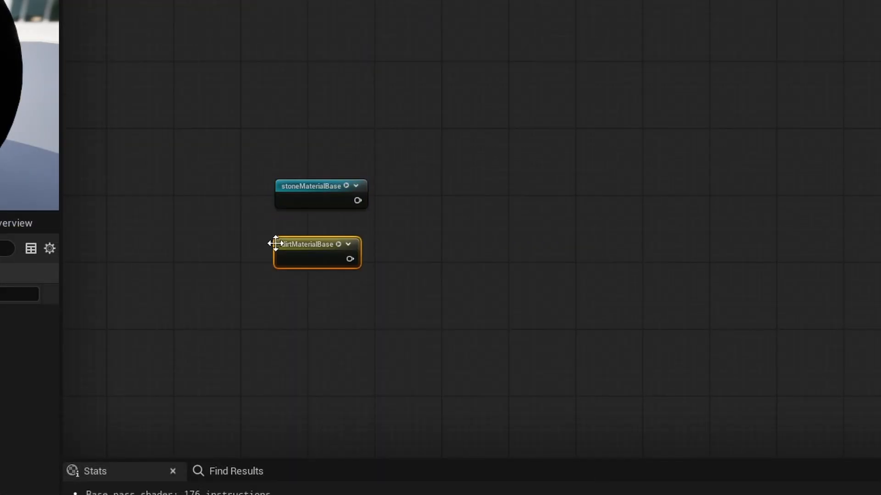
- Add a BlendMaterialAttributes node with stoneMaterialBase in A and dirtMaterialBase in B, and arrange both source nodes close to it
{"action": "scroll", "coordinate": [315, 250], "scroll_direction": "up", "scroll_amount": 1}
{"action": "left_click_drag", "start_coordinate": [359, 198], "coordinate": [545, 191]}
{"action": "type", "text": "blend"}
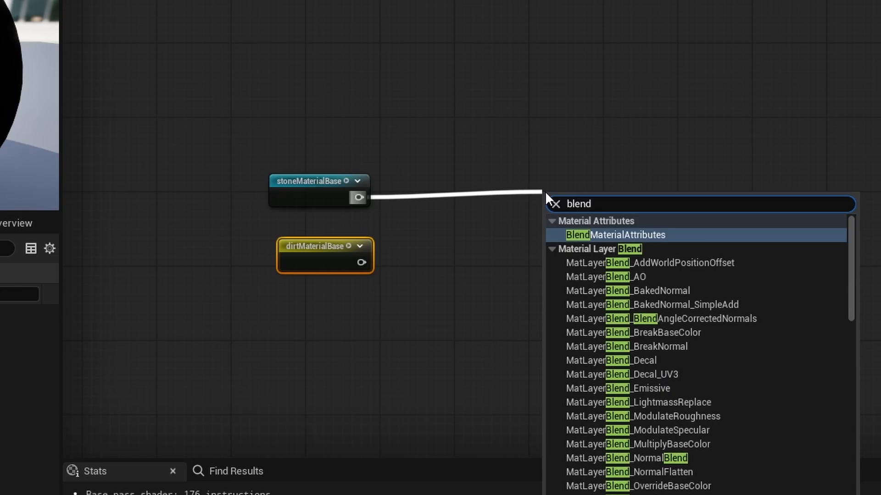
{"action": "key", "text": "Return"}
{"action": "left_click_drag", "start_coordinate": [365, 264], "coordinate": [557, 223]}
{"action": "left_click_drag", "start_coordinate": [318, 250], "coordinate": [309, 232]}
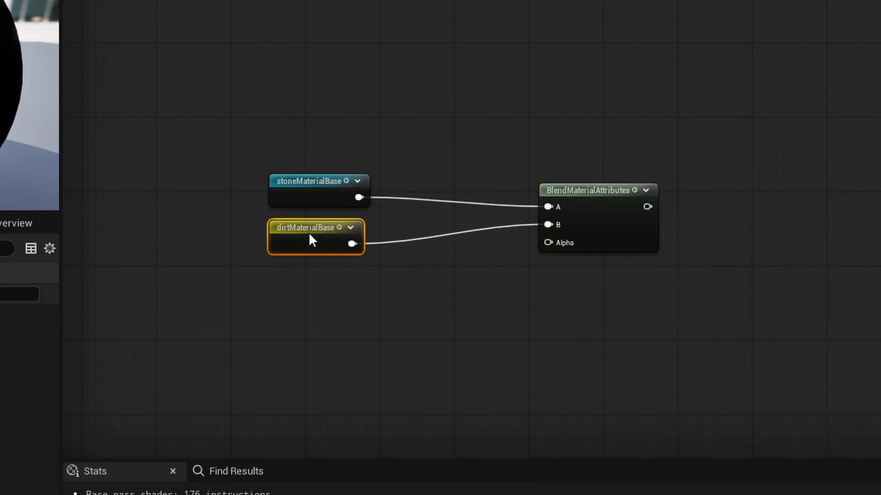
{"action": "left_click_drag", "start_coordinate": [249, 255], "coordinate": [331, 196]}
{"action": "left_click_drag", "start_coordinate": [334, 202], "coordinate": [398, 202]}
{"action": "left_click_drag", "start_coordinate": [398, 202], "coordinate": [456, 202]}
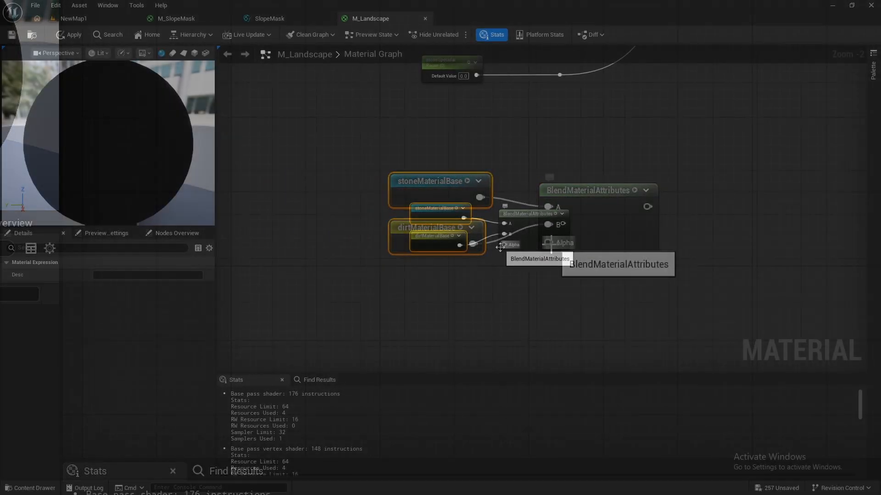
- Copy the slope mask nodes, from VertexNormalWS through 1-x, out of M_SlopeMask into M_Landscape and place them near the blend node
{"action": "left_click", "coordinate": [176, 19]}
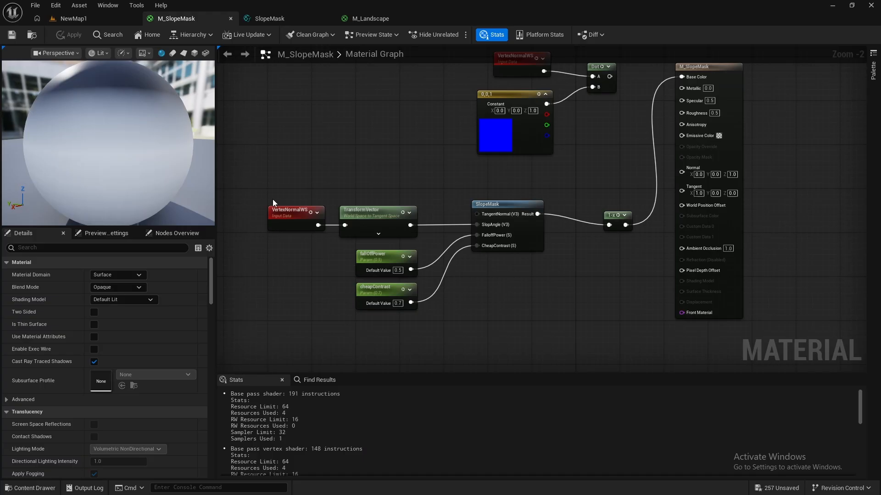
{"action": "left_click_drag", "start_coordinate": [260, 198], "coordinate": [610, 318]}
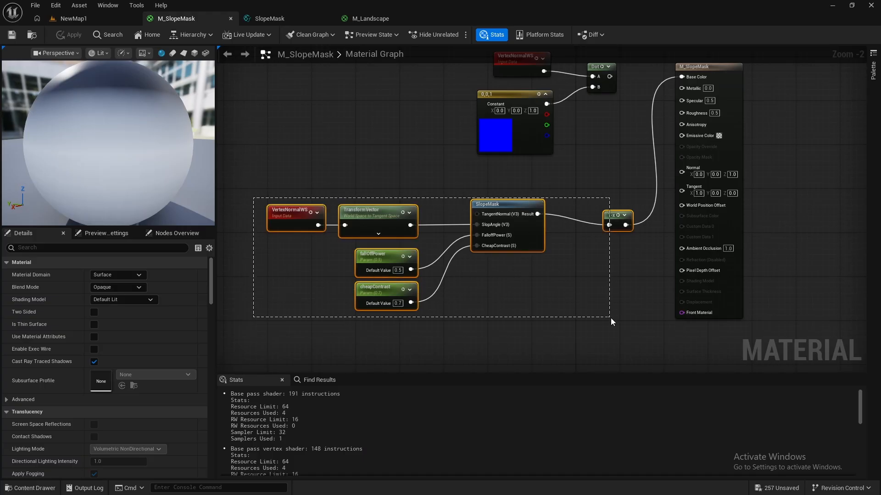
{"action": "key", "text": "ctrl+c"}
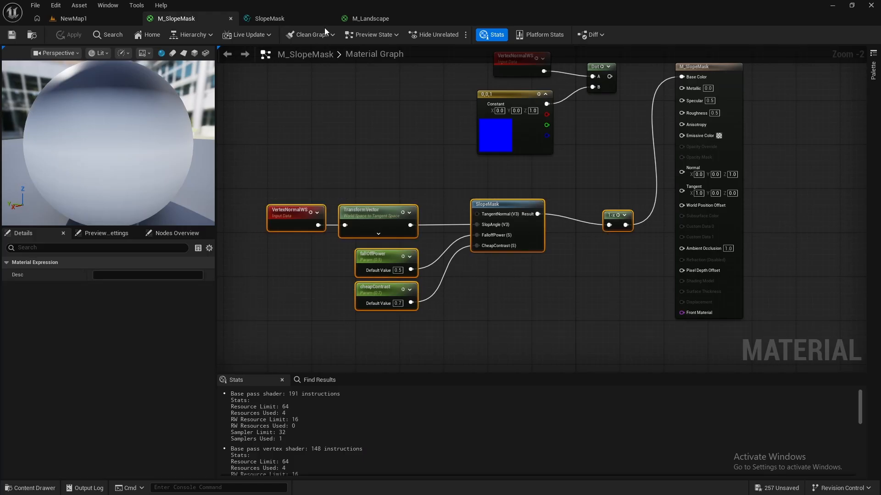
{"action": "left_click", "coordinate": [371, 18]}
{"action": "key", "text": "ctrl+v"}
{"action": "left_click_drag", "start_coordinate": [460, 225], "coordinate": [383, 226]}
- Place the 1-x node beside SlopeMask and connect its output to the Alpha of BlendMaterialAttributes
{"action": "left_click", "coordinate": [442, 254]}
{"action": "right_click_drag", "start_coordinate": [442, 255], "coordinate": [505, 248]}
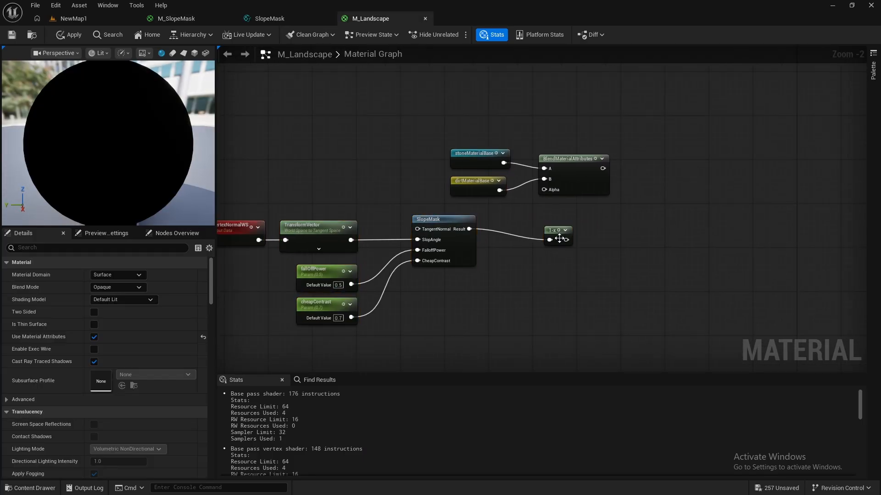
{"action": "left_click_drag", "start_coordinate": [560, 237], "coordinate": [499, 231]}
{"action": "right_click_drag", "start_coordinate": [371, 198], "coordinate": [416, 198]}
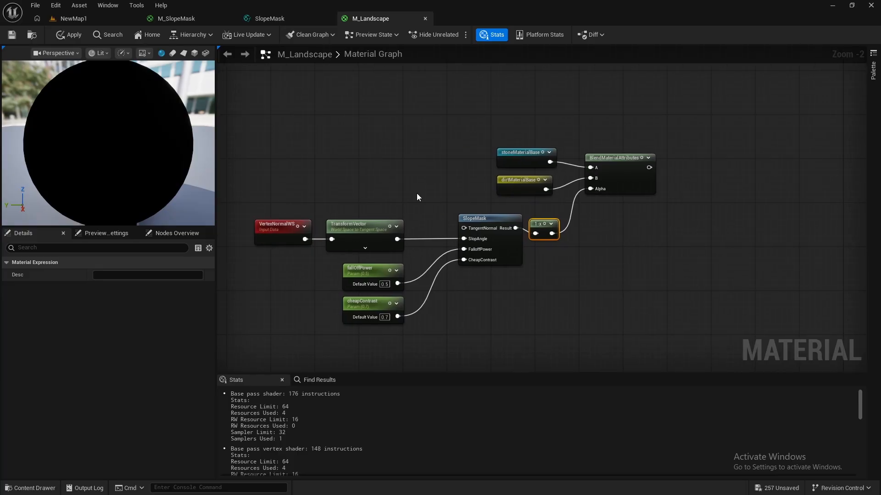
- Check the parameter values in MI_SlopeMask and set the M_Landscape defaults to match: cheapContrast 1.0 and fallOffPower 6.0
{"action": "left_click", "coordinate": [32, 488]}
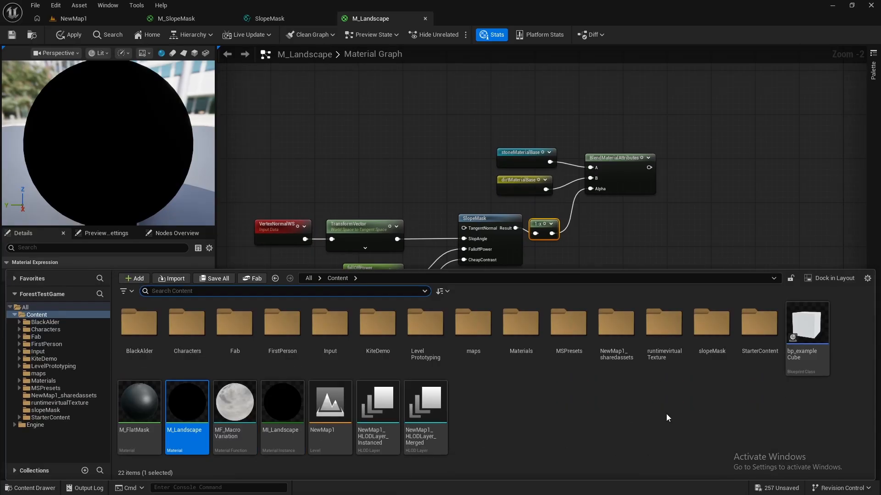
{"action": "double_click", "coordinate": [712, 321]}
{"action": "double_click", "coordinate": [188, 333]}
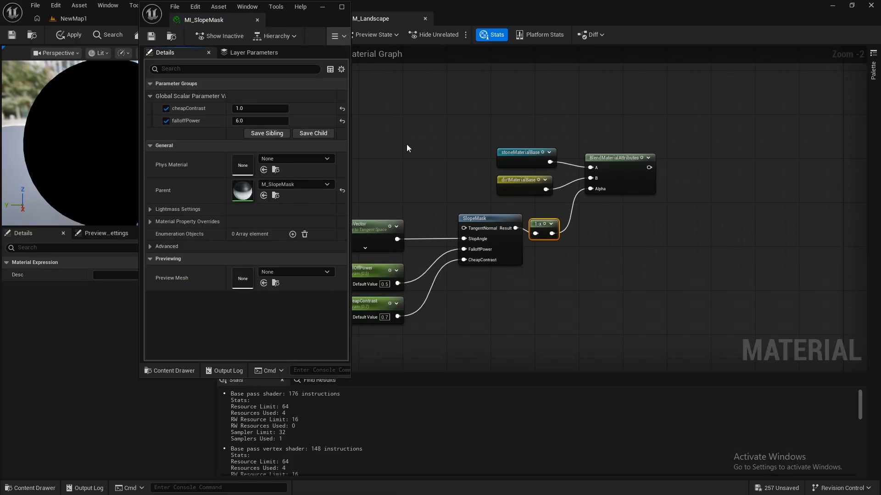
{"action": "left_click", "coordinate": [373, 284]}
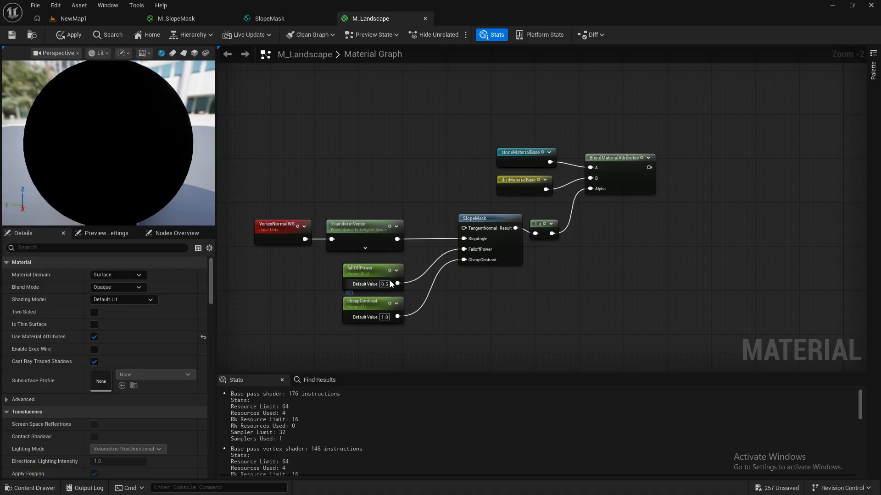
- Add a named reroute declaration called slopeStoneDirt to the BlendMaterialAttributes output and place it beside the blend node
{"action": "right_click_drag", "start_coordinate": [629, 275], "coordinate": [454, 239]}
{"action": "left_click_drag", "start_coordinate": [454, 231], "coordinate": [598, 236]}
{"action": "type", "text": "named"}
{"action": "key", "text": "Return"}
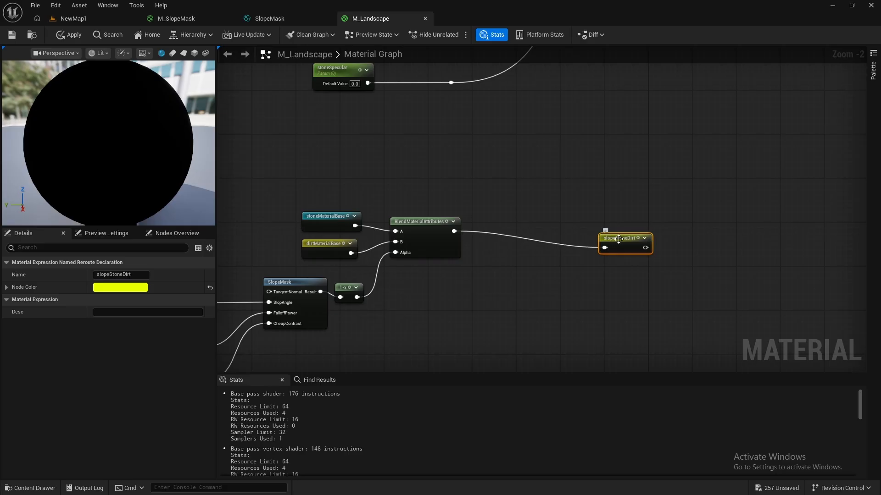
{"action": "left_click_drag", "start_coordinate": [618, 239], "coordinate": [496, 227]}
- Add a slopeStoneDirt reroute usage below stoneMaterialBase and connect it to Layer SlopeStoneDirt of the Landscape Layer Blend node
{"action": "right_click_drag", "start_coordinate": [570, 184], "coordinate": [516, 335]}
{"action": "scroll", "coordinate": [728, 123], "scroll_direction": "down", "scroll_amount": 2}
{"action": "scroll", "coordinate": [518, 331], "scroll_direction": "down", "scroll_amount": 2}
{"action": "right_click_drag", "start_coordinate": [566, 163], "coordinate": [478, 254]}
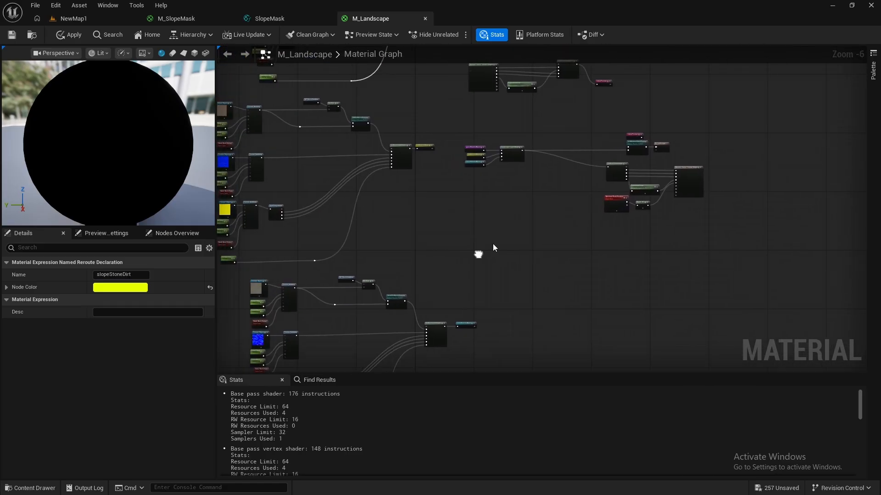
{"action": "scroll", "coordinate": [493, 248], "scroll_direction": "up", "scroll_amount": 5}
{"action": "right_click", "coordinate": [414, 299]}
{"action": "type", "text": "slope"}
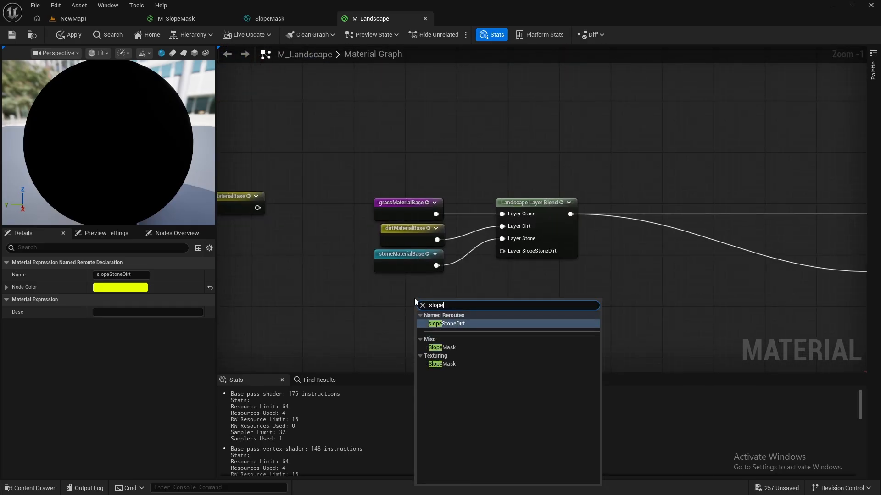
{"action": "key", "text": "Return"}
{"action": "left_click_drag", "start_coordinate": [418, 299], "coordinate": [502, 251]}
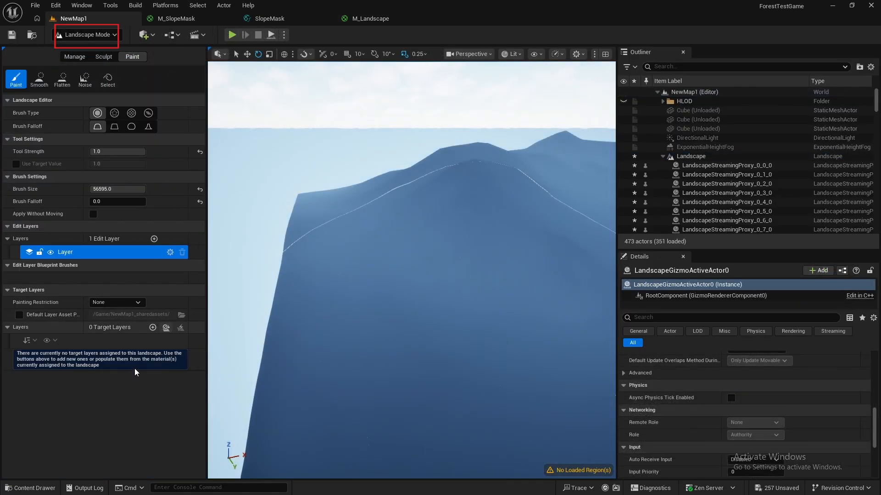
- Populate the landscape's target layers from its material and save a SlopeStoneDirt_LayerInfo object in NewMap1_sharedassets
{"action": "left_click", "coordinate": [166, 328]}
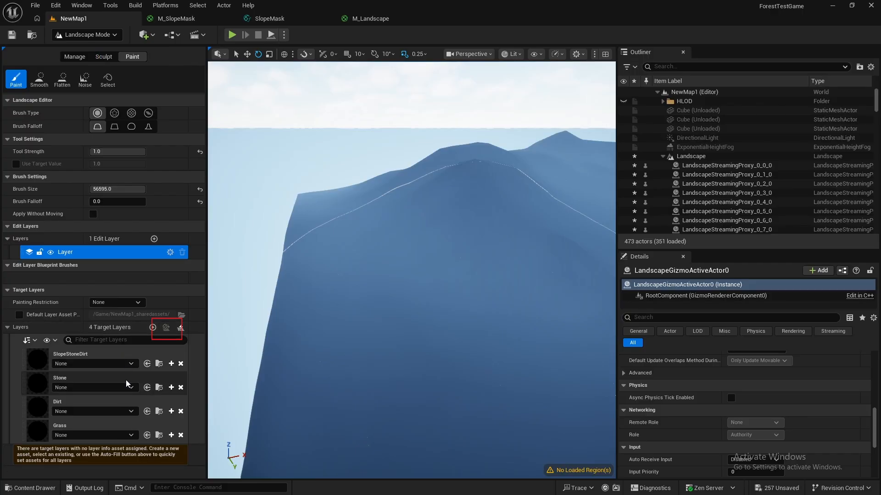
{"action": "left_click", "coordinate": [172, 364]}
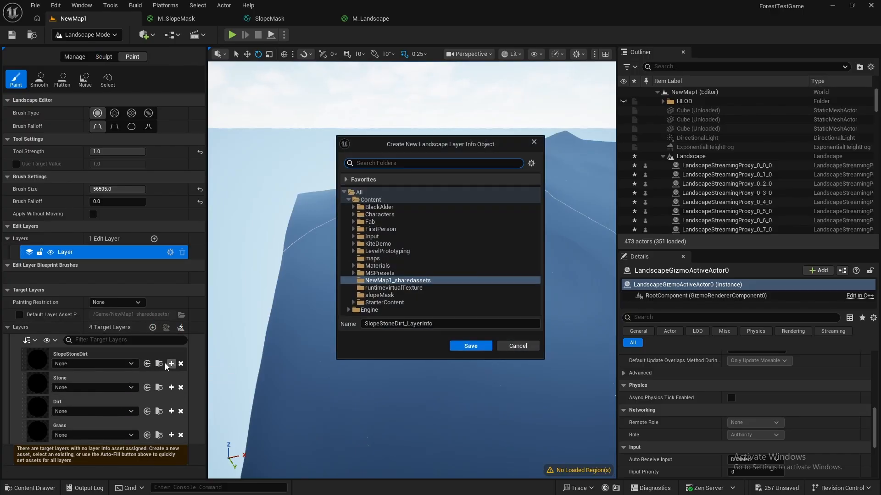
{"action": "left_click", "coordinate": [469, 346]}
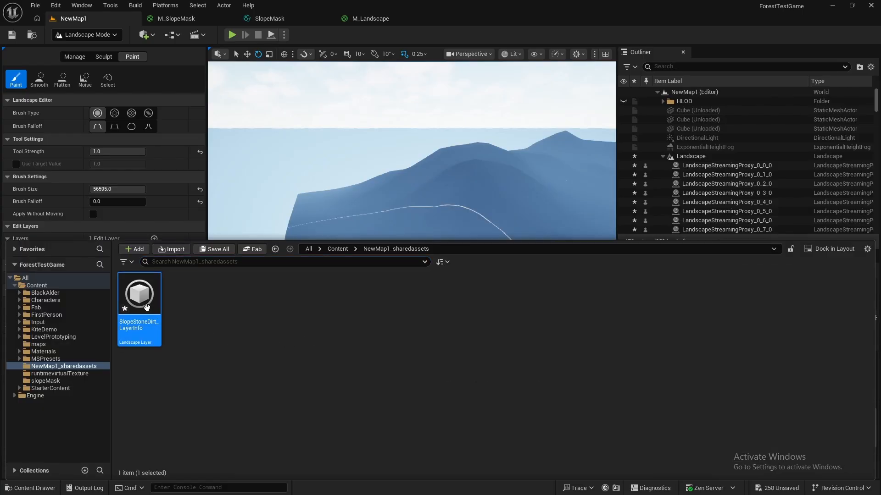
- Set the Blend Method of SlopeStoneDirt_LayerInfo to Weight Blending (Legacy), save it, and close the asset editors
{"action": "double_click", "coordinate": [146, 306]}
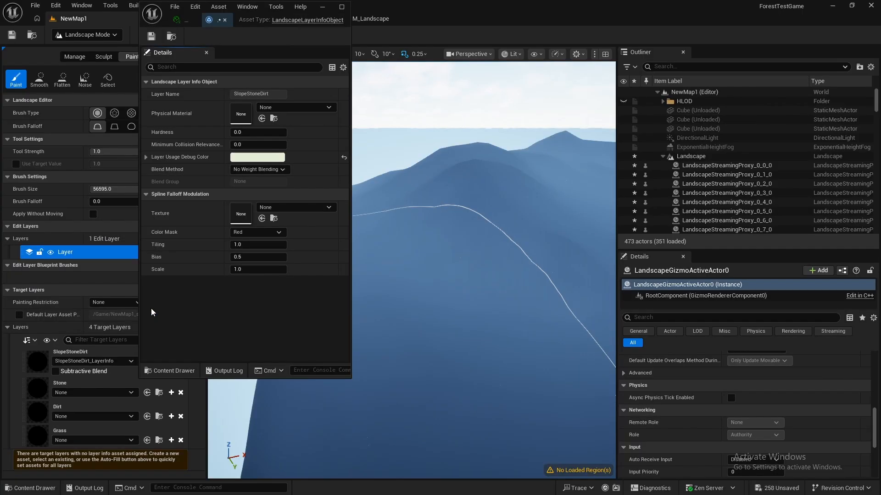
{"action": "left_click", "coordinate": [281, 170]}
{"action": "left_click", "coordinate": [270, 196]}
{"action": "key", "text": "ctrl+s"}
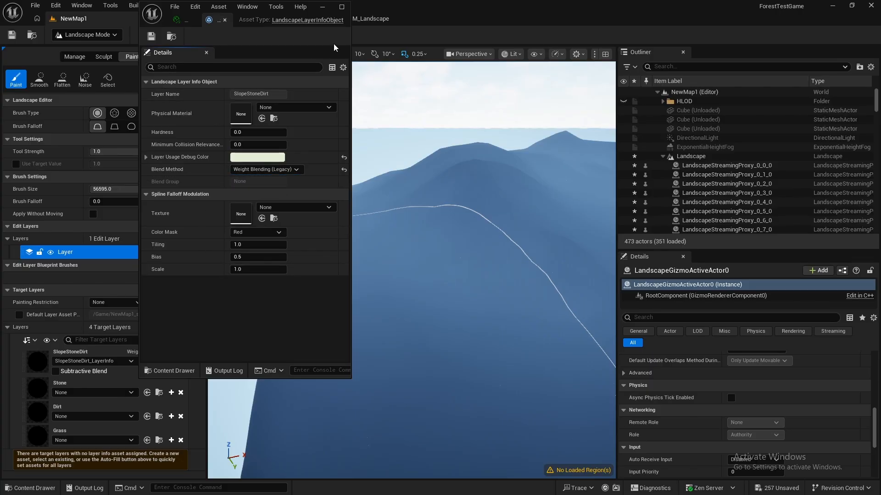
{"action": "left_click", "coordinate": [342, 7]}
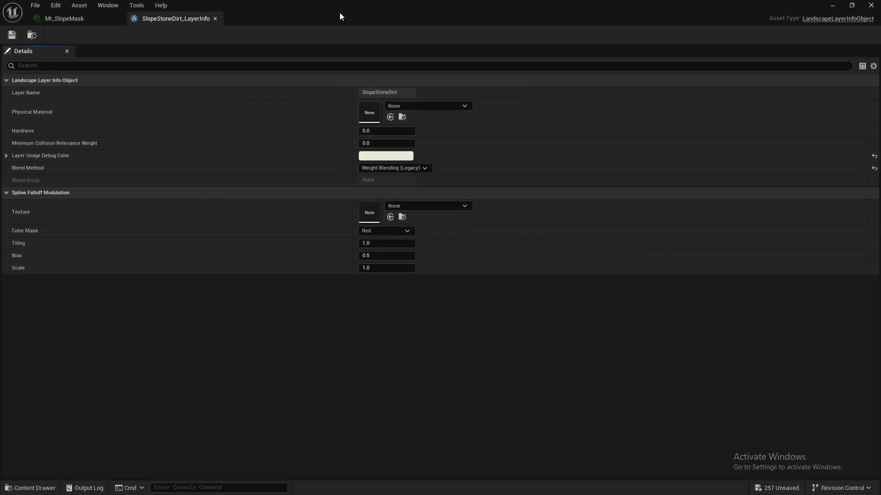
{"action": "left_click", "coordinate": [214, 18]}
{"action": "left_click_drag", "start_coordinate": [214, 17], "coordinate": [427, 243]}
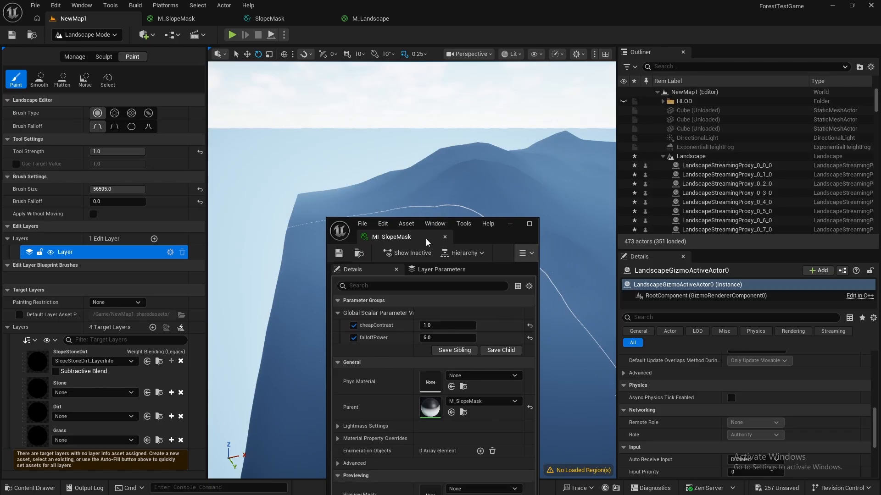
{"action": "left_click", "coordinate": [446, 238]}
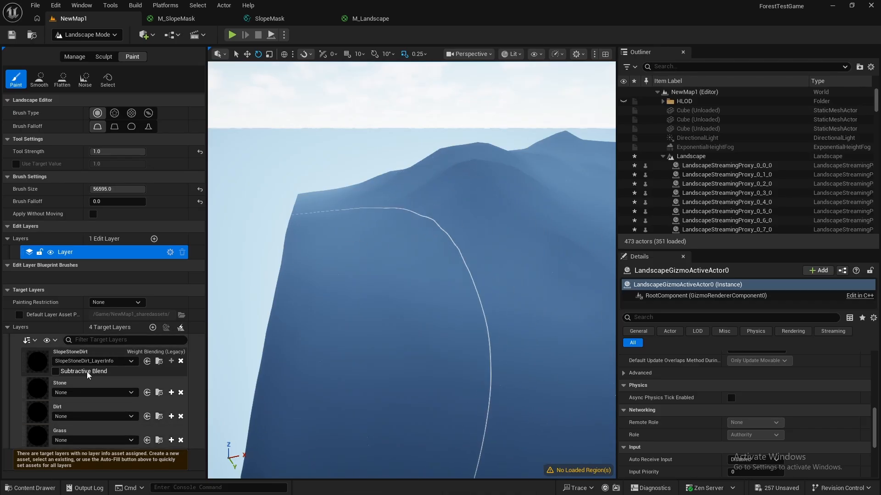
- Paint the SlopeStoneDirt layer over the mountain and look at the painted slopes up close
{"action": "left_click", "coordinate": [104, 353]}
{"action": "left_click", "coordinate": [391, 348]}
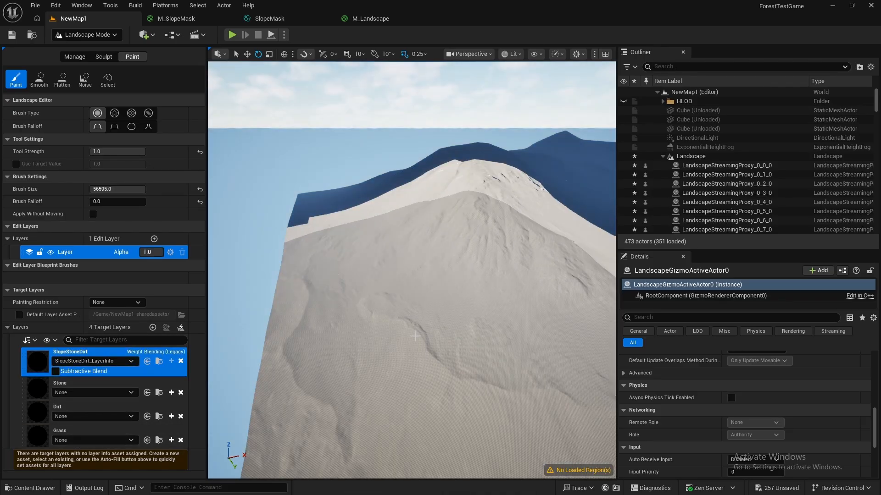
{"action": "left_click", "coordinate": [416, 336]}
{"action": "right_click_drag", "start_coordinate": [416, 336], "coordinate": [470, 347]}
{"action": "key", "text": "w"}
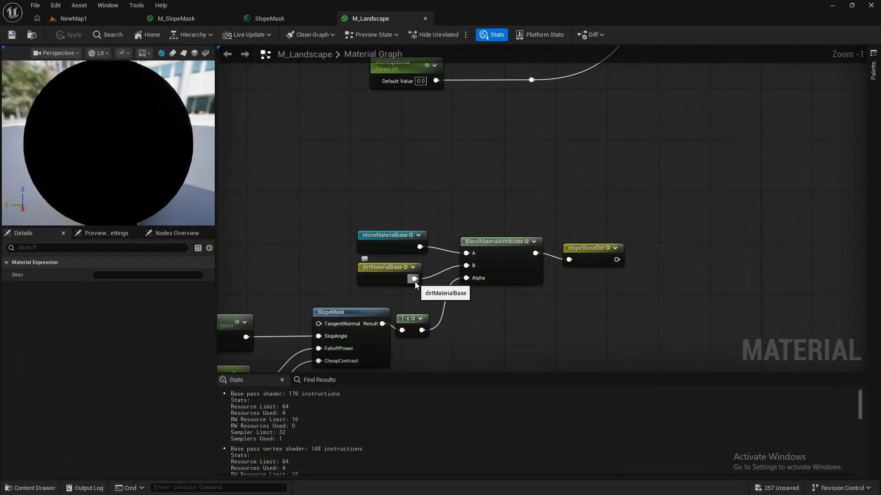
- Swap the blend inputs so dirtMaterialBase feeds A and stoneMaterialBase feeds B, and inspect the landscape
{"action": "left_click_drag", "start_coordinate": [414, 282], "coordinate": [466, 265]}
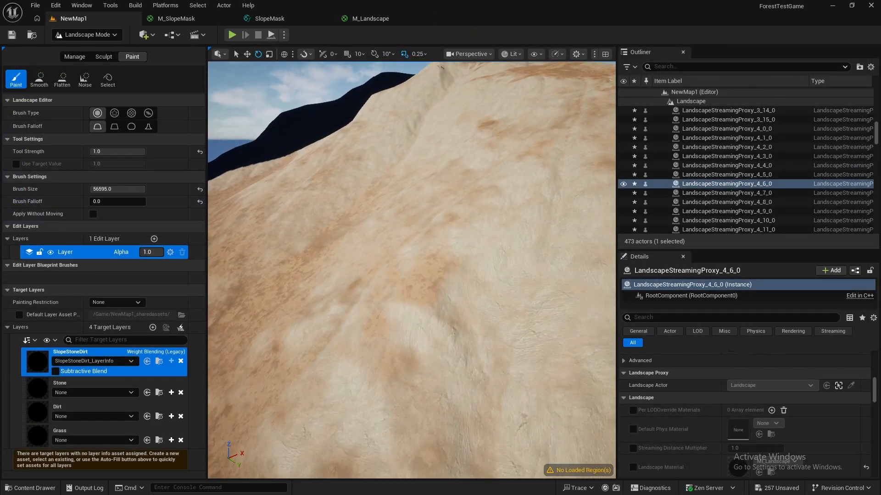
{"action": "key", "text": "s"}
{"action": "right_click_drag", "start_coordinate": [411, 271], "coordinate": [323, 266]}
{"action": "right_click_drag", "start_coordinate": [324, 266], "coordinate": [316, 265]}
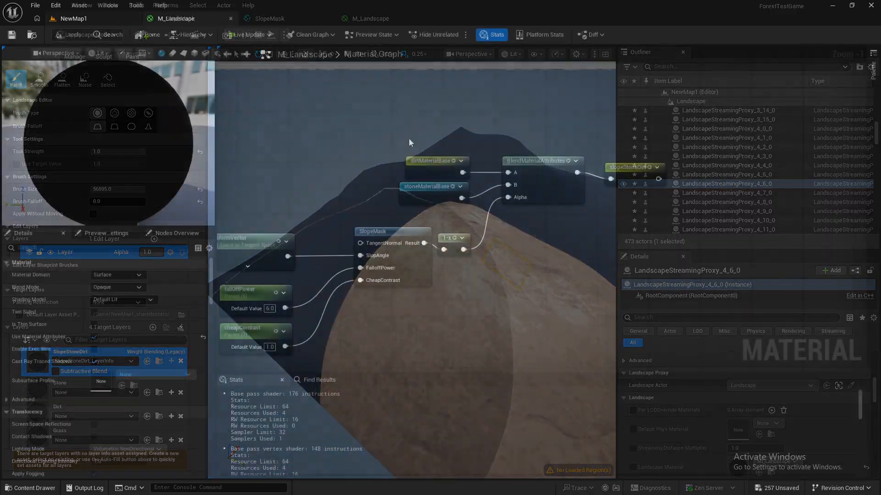
- Add a grassMaterialBase reroute node above dirtMaterialBase and connect it to input A of BlendMaterialAttributes
{"action": "right_click", "coordinate": [408, 138]}
{"action": "type", "text": "grass"}
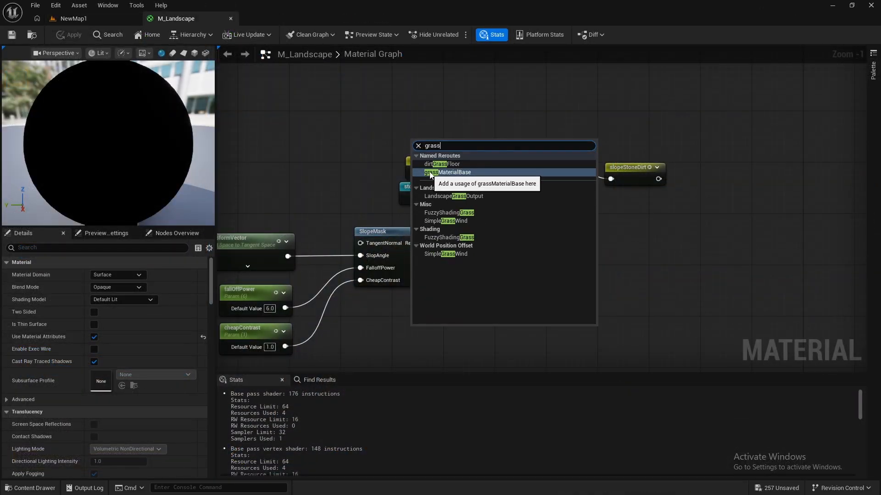
{"action": "left_click", "coordinate": [430, 172]}
{"action": "left_click_drag", "start_coordinate": [509, 172], "coordinate": [508, 172]}
{"action": "left_click", "coordinate": [331, 155]}
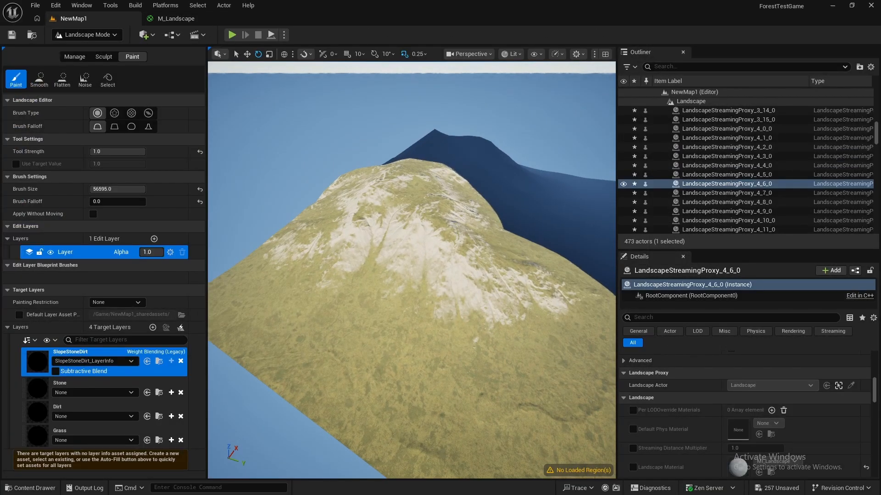
- Examine how grass and stone blend across the mountain's flat and steep areas in the level
{"action": "key", "text": "w"}
{"action": "right_click_drag", "start_coordinate": [412, 270], "coordinate": [566, 212]}
{"action": "key", "text": "w"}
{"action": "key", "text": "w"}
{"action": "key", "text": "s"}
{"action": "key", "text": "a"}
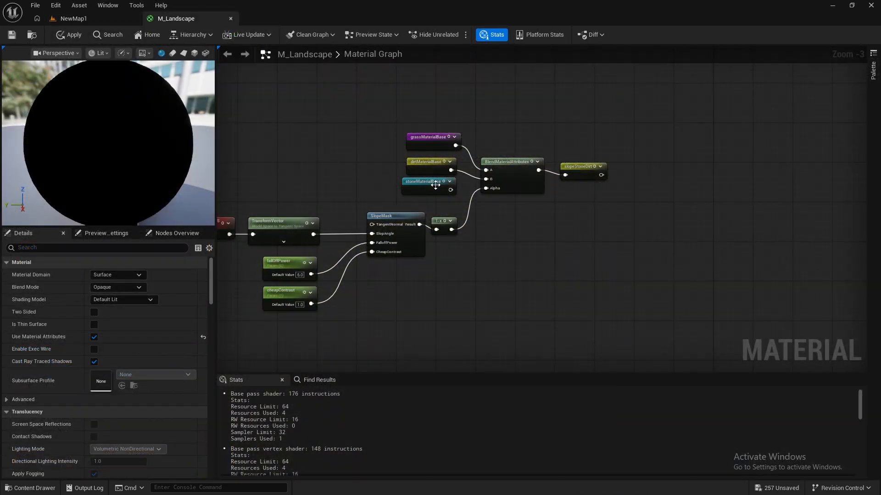
- Duplicate BlendMaterialAttributes below the original, feeding the first blend's output into A and the relocated stoneMaterialBase into B
{"action": "left_click_drag", "start_coordinate": [436, 185], "coordinate": [510, 333]}
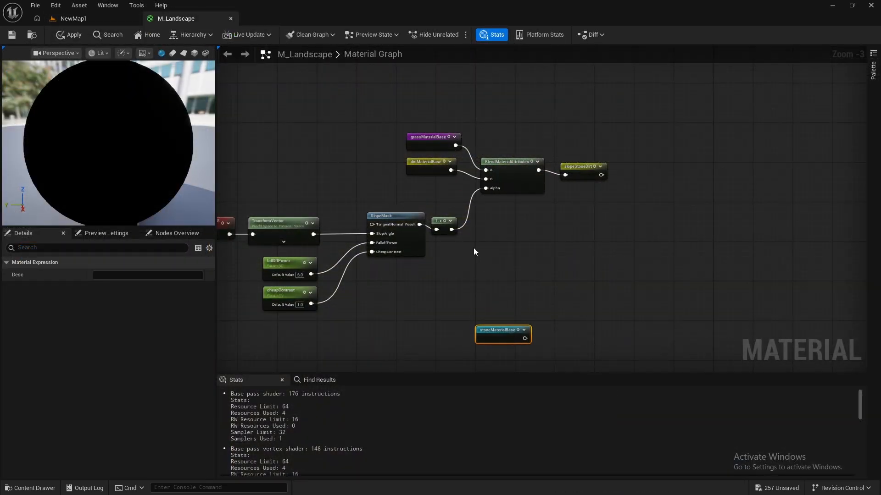
{"action": "left_click", "coordinate": [205, 119]}
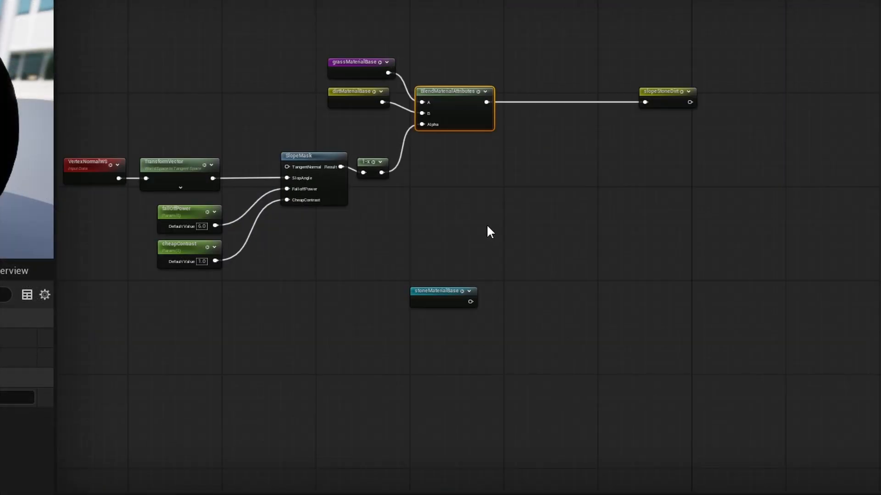
{"action": "key", "text": "ctrl+v"}
{"action": "left_click_drag", "start_coordinate": [561, 229], "coordinate": [572, 223]}
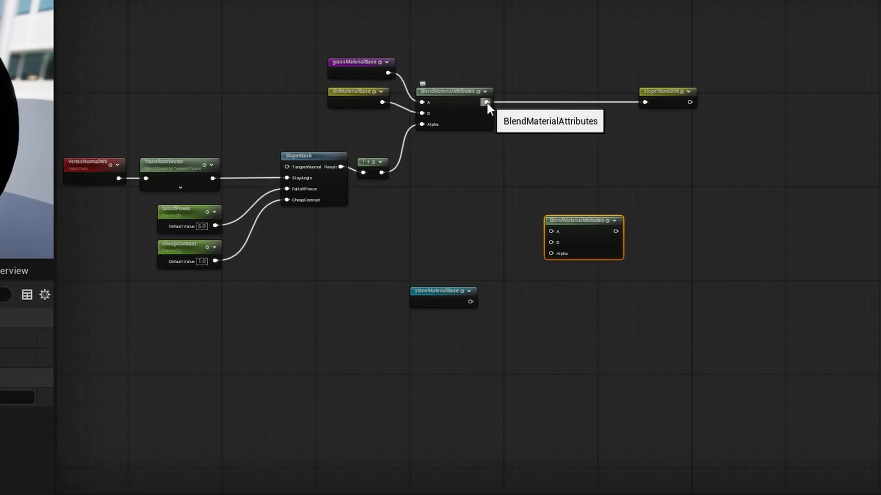
{"action": "left_click_drag", "start_coordinate": [486, 102], "coordinate": [551, 231]}
{"action": "left_click_drag", "start_coordinate": [470, 301], "coordinate": [476, 235]}
- Duplicate the slope mask node group below the original and connect its 1-x output to the second blend's Alpha
{"action": "right_click_drag", "start_coordinate": [312, 252], "coordinate": [380, 265]}
{"action": "left_click_drag", "start_coordinate": [102, 175], "coordinate": [435, 307]}
{"action": "key", "text": "ctrl+c"}
{"action": "key", "text": "ctrl+v"}
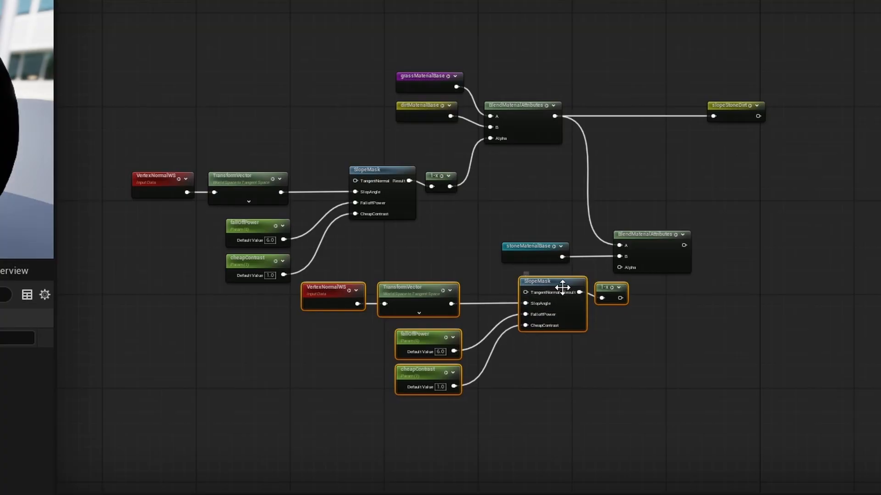
{"action": "left_click_drag", "start_coordinate": [562, 288], "coordinate": [492, 311]}
{"action": "left_click_drag", "start_coordinate": [550, 321], "coordinate": [619, 268]}
- Move slopeStoneDirt beside the second BlendMaterialAttributes node and connect that blend's output to it
{"action": "right_click_drag", "start_coordinate": [678, 316], "coordinate": [513, 354]}
{"action": "left_click_drag", "start_coordinate": [567, 146], "coordinate": [619, 263]}
{"action": "left_click_drag", "start_coordinate": [519, 280], "coordinate": [606, 268]}
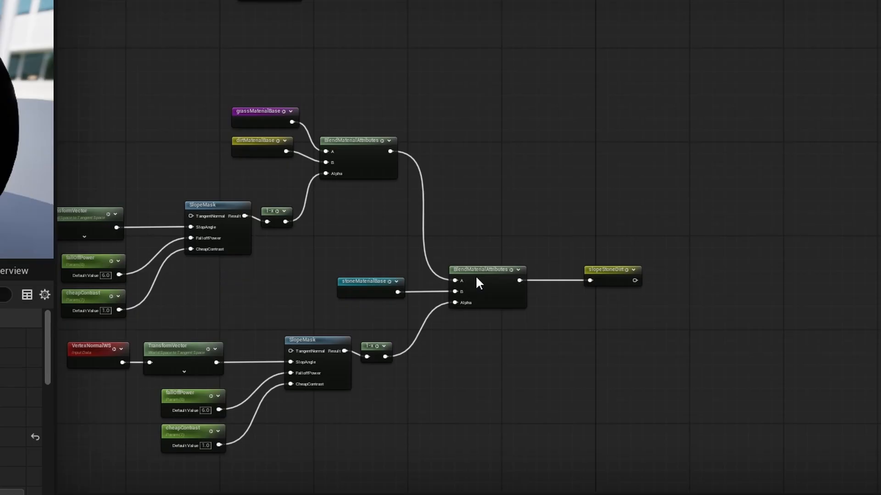
- Rename the upper slope mask's falloff and contrast parameters to fallOffPowerDirtGrass and cheapContrastDirtGrass
{"action": "scroll", "coordinate": [264, 295], "scroll_direction": "down", "scroll_amount": 1}
{"action": "scroll", "coordinate": [335, 206], "scroll_direction": "up", "scroll_amount": 5}
{"action": "left_click", "coordinate": [359, 229]}
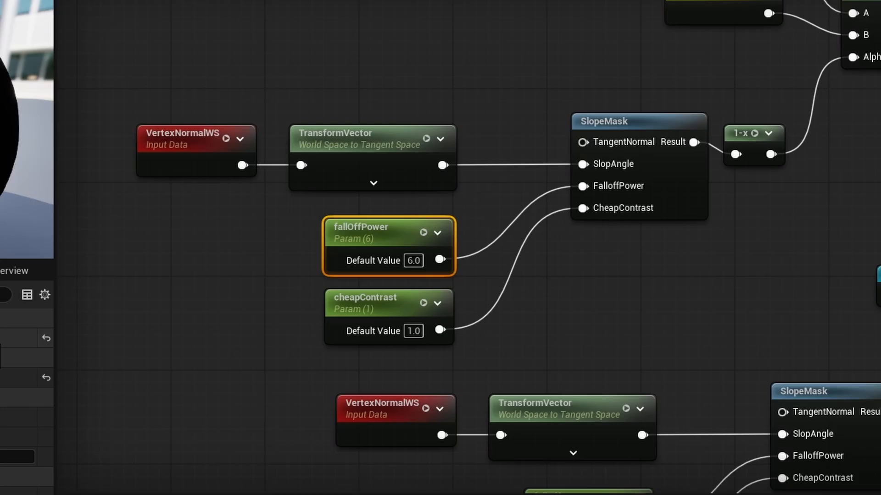
{"action": "left_click", "coordinate": [356, 312]}
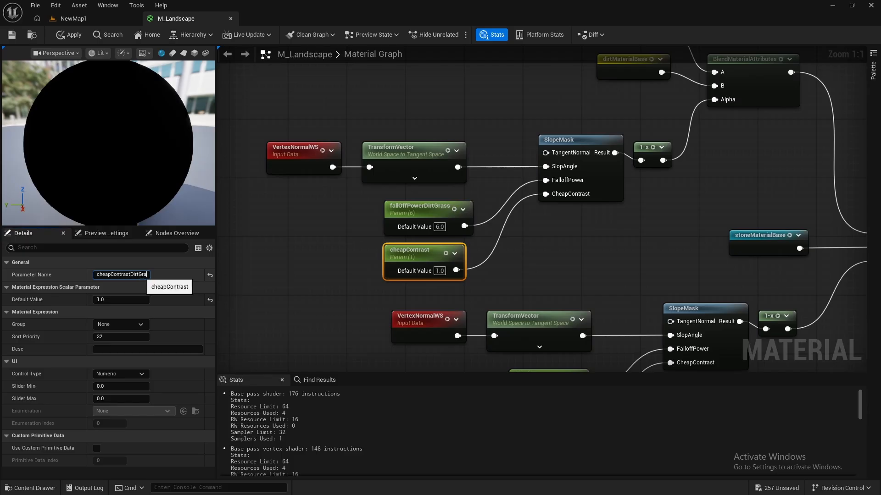
{"action": "type", "text": "ss"}
- Rename the lower slope mask's parameters to fallOffPowerDirtStone and cheapContrastDirtStone, and the upper mask's falloff parameter to fallOffPowerGrassDirt
{"action": "left_click", "coordinate": [496, 289]}
{"action": "right_click_drag", "start_coordinate": [555, 285], "coordinate": [462, 134]}
{"action": "left_click", "coordinate": [440, 228]}
{"action": "type", "text": "Stone"}
{"action": "key", "text": "Return"}
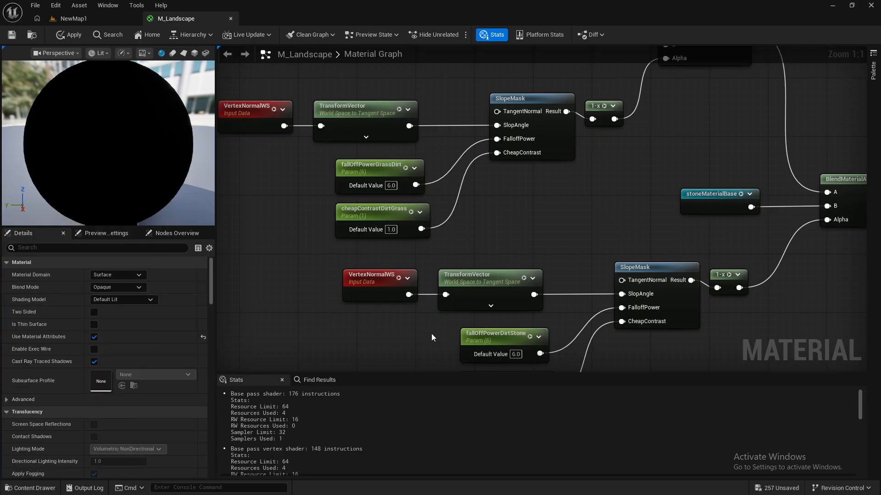
- Rename the upper slope mask's contrast parameter to cheapContrastGrassDirt
{"action": "right_click_drag", "start_coordinate": [431, 334], "coordinate": [409, 289]}
{"action": "left_click", "coordinate": [351, 173]}
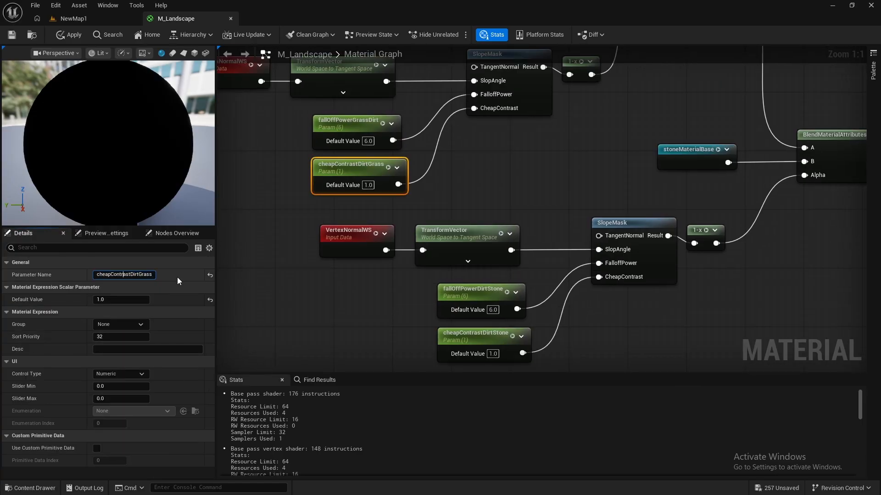
{"action": "key", "text": "Right"}
{"action": "key", "text": "Right"}
{"action": "key", "text": "Right"}
{"action": "key", "text": "shift+End"}
{"action": "type", "text": "GrassDirt"}
{"action": "key", "text": "Return"}
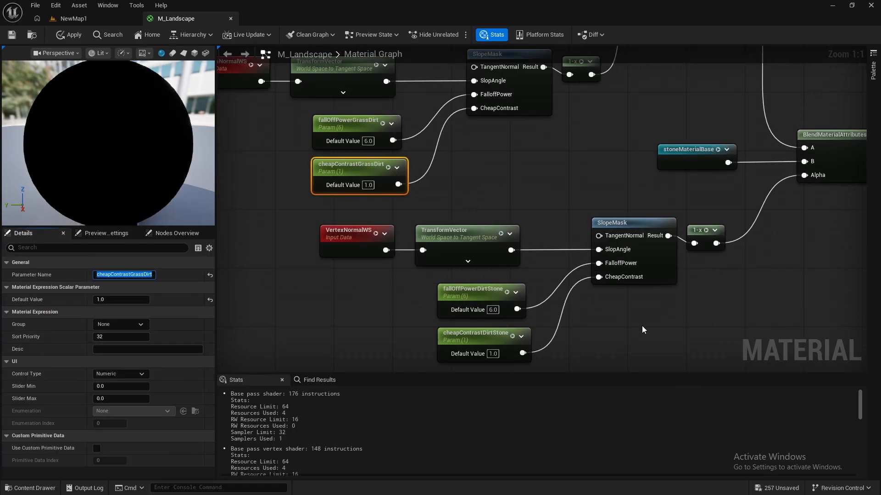
- Rename the slope reroute to slopeGrassDirtStone and the fourth layer of Landscape Layer Blend to SlopeGrassDirtStone
{"action": "scroll", "coordinate": [642, 330], "scroll_direction": "down", "scroll_amount": 5}
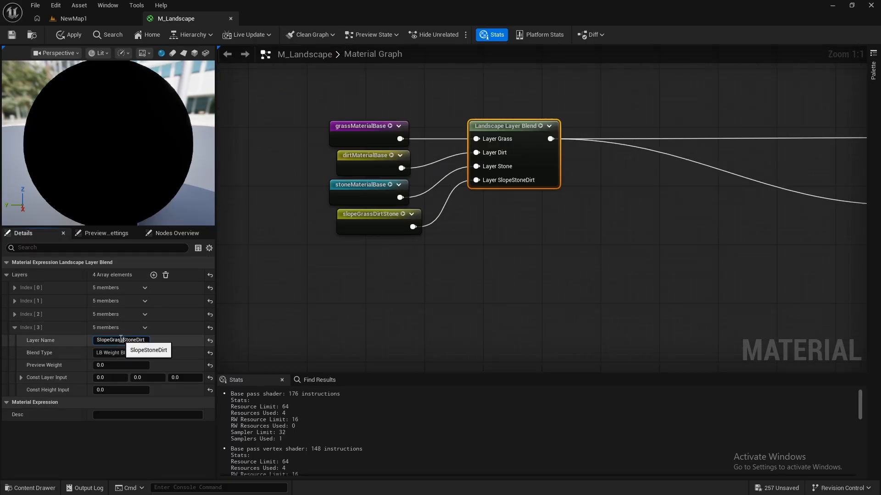
{"action": "key", "text": "Return"}
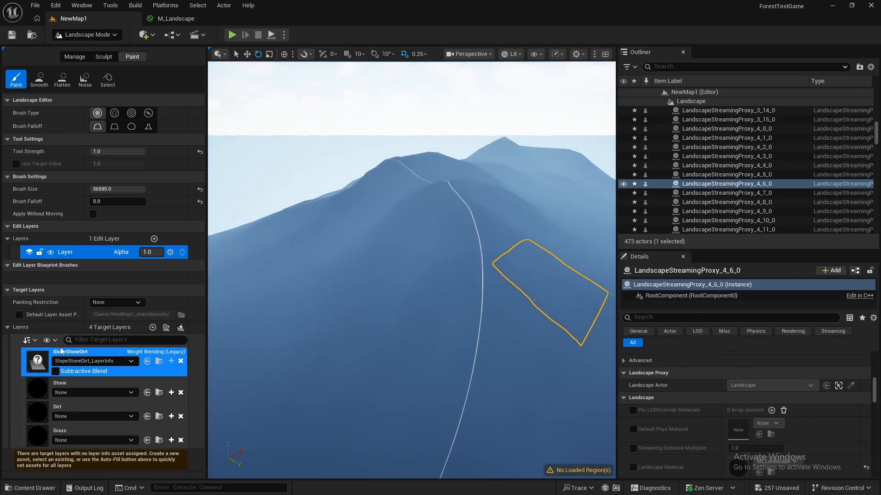
- Delete the SlopeStoneDirt target layer in NewMap1 and regenerate the Landscape's target layers from its assigned material
{"action": "left_click", "coordinate": [180, 360]}
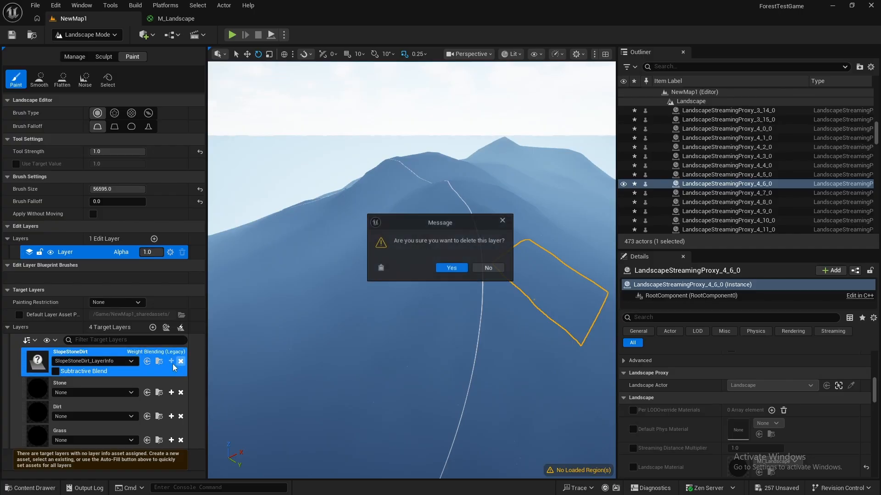
{"action": "left_click", "coordinate": [450, 267]}
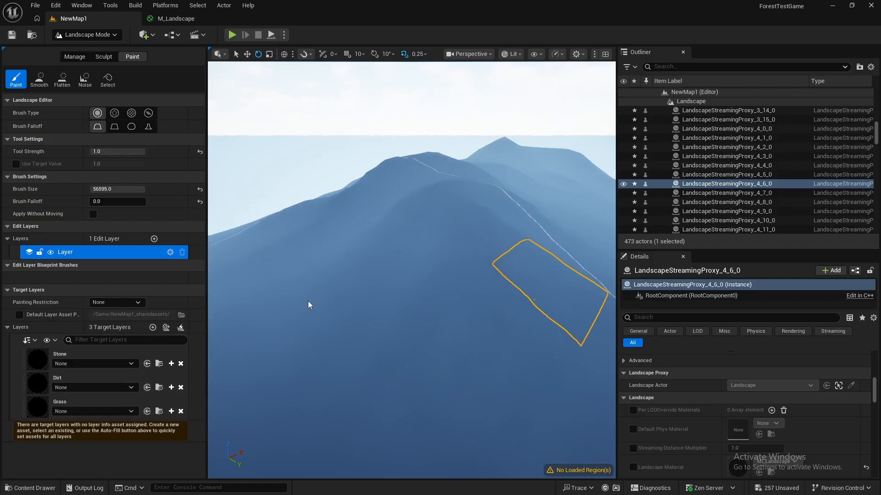
{"action": "scroll", "coordinate": [708, 158], "scroll_direction": "up", "scroll_amount": 10}
{"action": "left_click", "coordinate": [697, 154]}
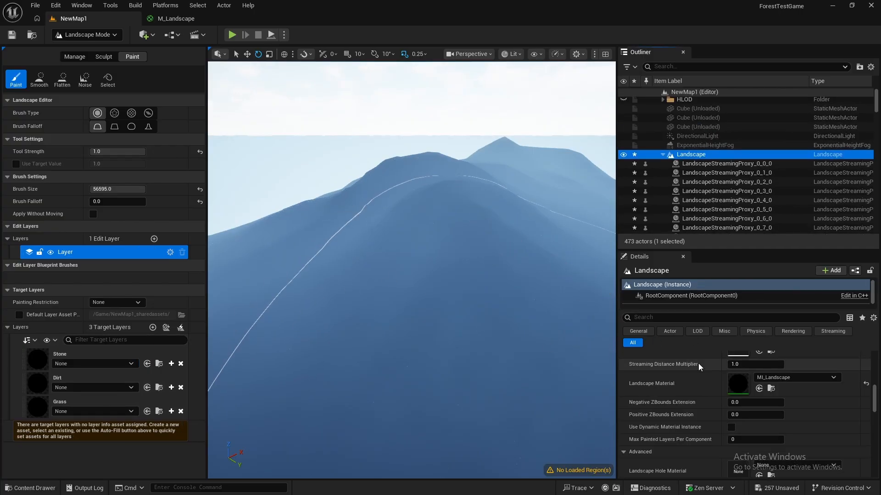
{"action": "left_click", "coordinate": [166, 328]}
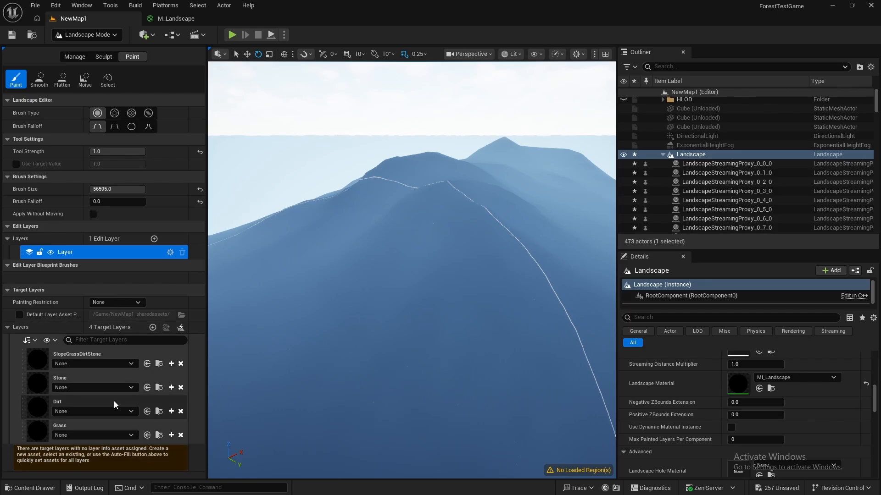
- Create a layer info asset for SlopeGrassDirtStone in NewMap1_sharedassets and delete the old SlopeStoneDirt_LayerInfo
{"action": "left_click", "coordinate": [164, 365]}
{"action": "left_click", "coordinate": [189, 312]}
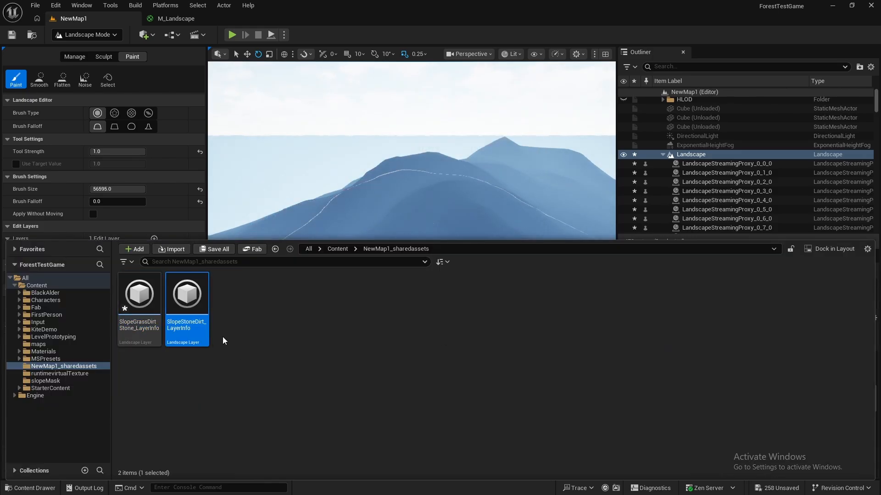
{"action": "key", "text": "Delete"}
{"action": "left_click", "coordinate": [374, 401]}
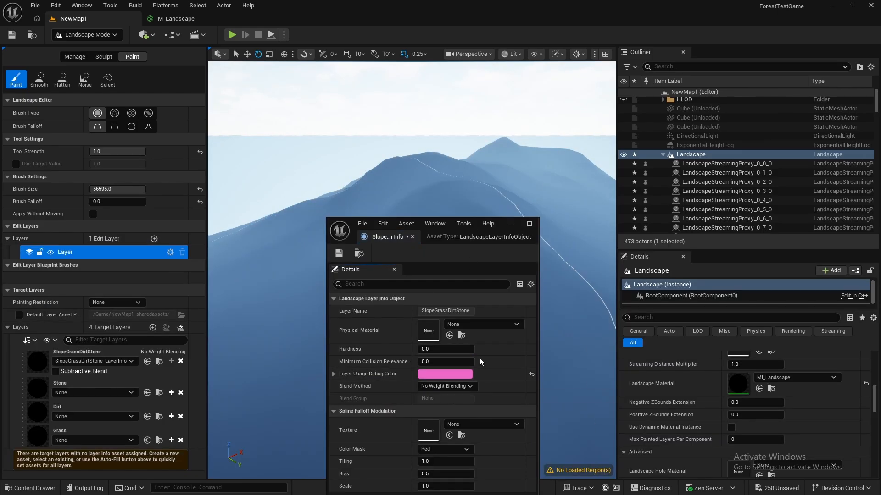
- Set the SlopeGrassDirtStone layer info's blend method to Weight Blending (Legacy) and paint that layer over the mountain
{"action": "left_click", "coordinate": [528, 224]}
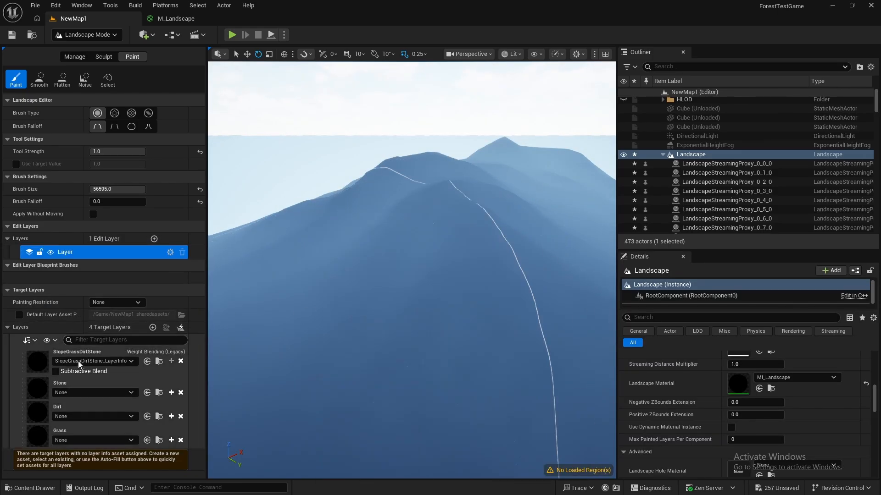
{"action": "left_click", "coordinate": [433, 251]}
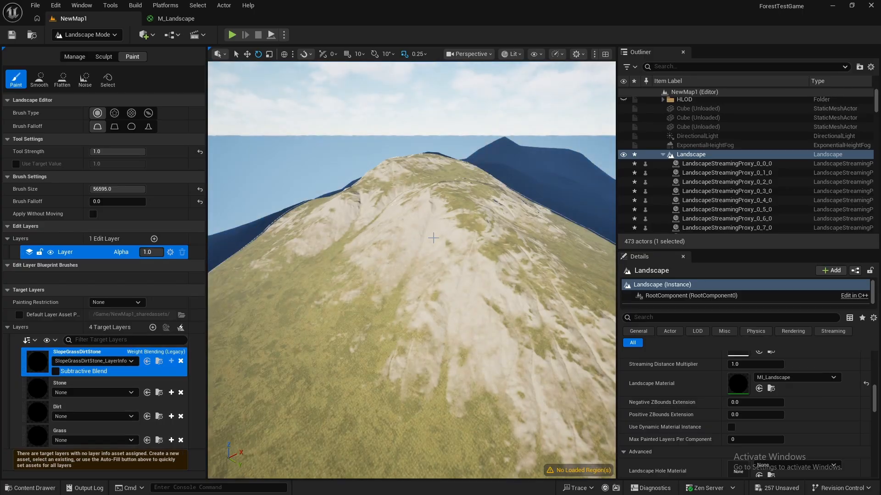
{"action": "mouse_move", "coordinate": [433, 251]}
{"action": "right_mouse_down"}
{"action": "mouse_move", "coordinate": [500, 261]}
{"action": "mouse_move", "coordinate": [504, 275]}
{"action": "right_mouse_up"}
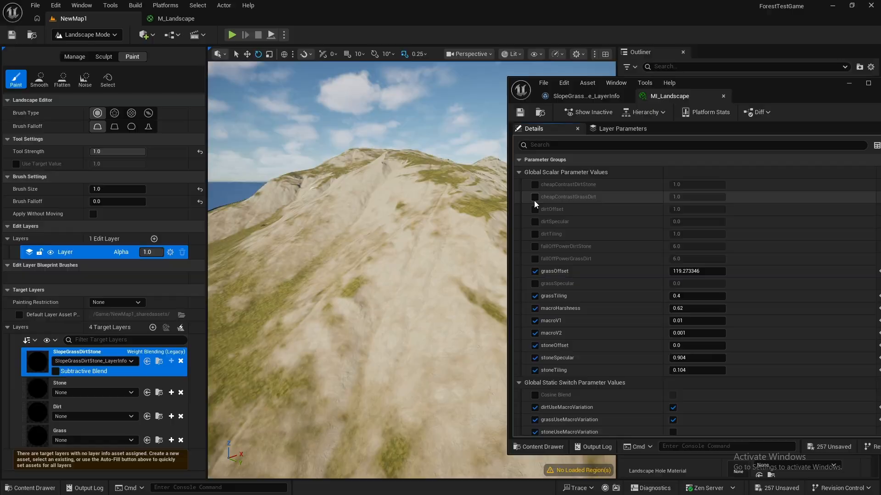
- Override cheapContrastGrassDirt in MI_Landscape, trying 0.5 and settling on 0.25 while checking the mountain slope
{"action": "left_click", "coordinate": [534, 198]}
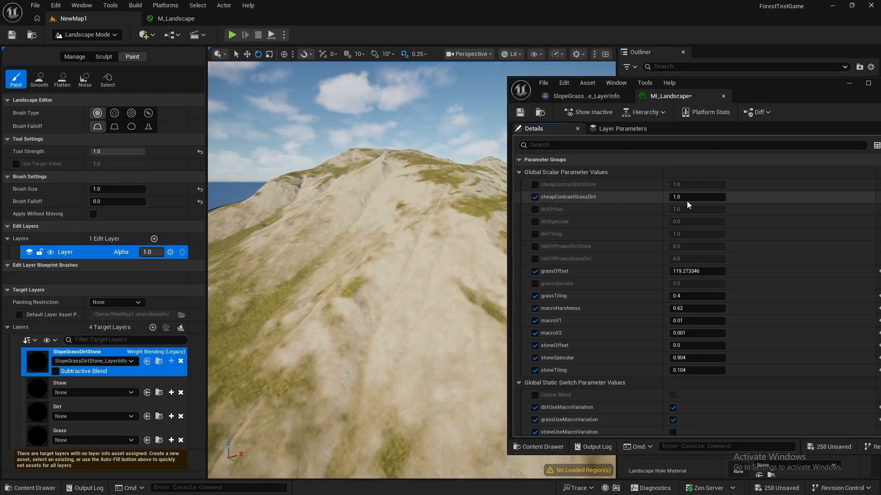
{"action": "type", "text": "0.5"}
{"action": "key", "text": "Return"}
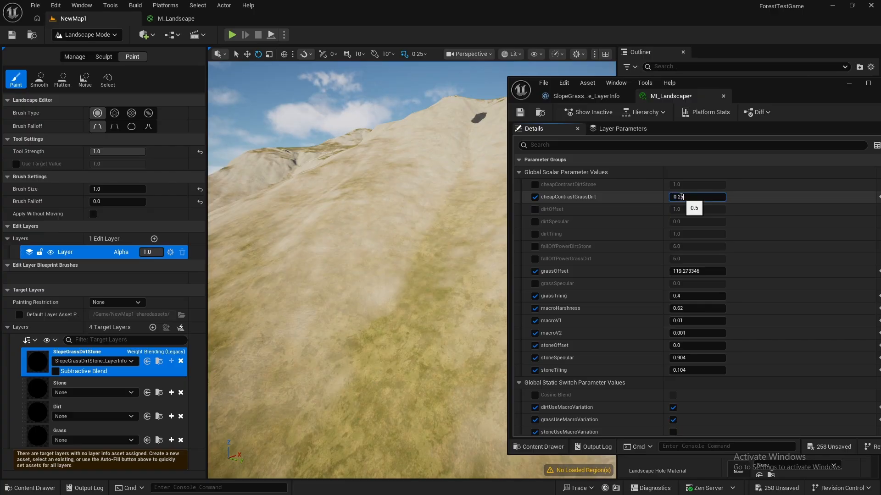
{"action": "key", "text": "Return"}
{"action": "mouse_move", "coordinate": [385, 427]}
{"action": "right_mouse_down"}
{"action": "mouse_move", "coordinate": [412, 419]}
{"action": "mouse_move", "coordinate": [381, 445]}
{"action": "right_mouse_up"}
- Override fallOffPowerGrassDirt in MI_Landscape with 9 and check the blend on the slope
{"action": "left_click", "coordinate": [534, 259]}
{"action": "left_click", "coordinate": [687, 260]}
{"action": "type", "text": "9"}
{"action": "key", "text": "Return"}
{"action": "mouse_move", "coordinate": [459, 293]}
{"action": "right_mouse_down"}
{"action": "mouse_move", "coordinate": [448, 305]}
{"action": "mouse_move", "coordinate": [493, 291]}
{"action": "right_mouse_up"}
- Set cheapContrastGrassDirt to 1 and review the grass, dirt and stone blend across the mountains
{"action": "left_click", "coordinate": [684, 197]}
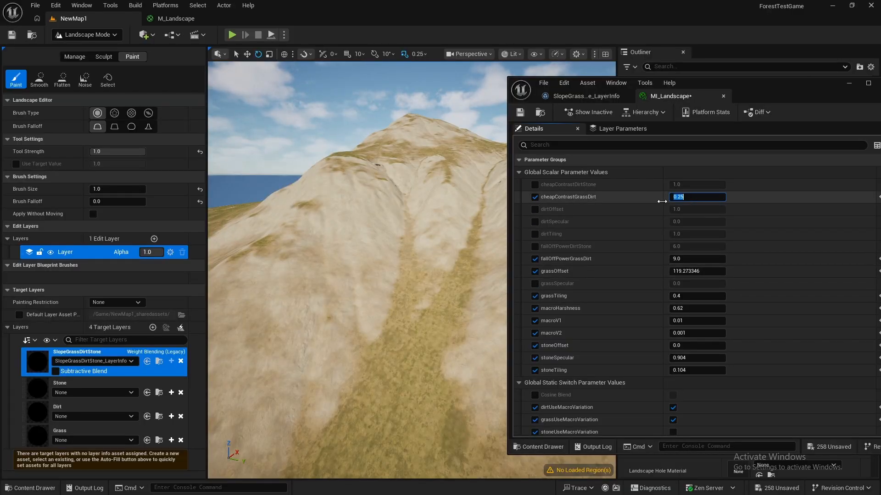
{"action": "type", "text": "1"}
{"action": "key", "text": "Return"}
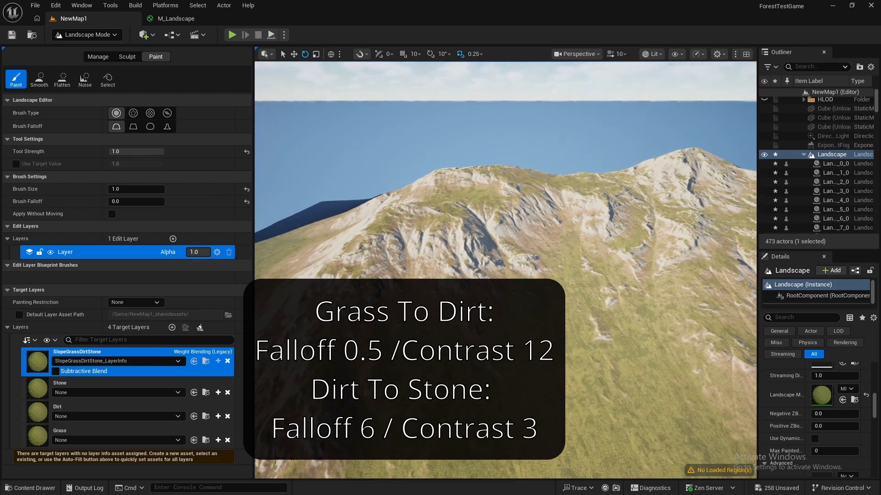
{"action": "right_click_drag", "start_coordinate": [505, 269], "coordinate": [571, 277]}
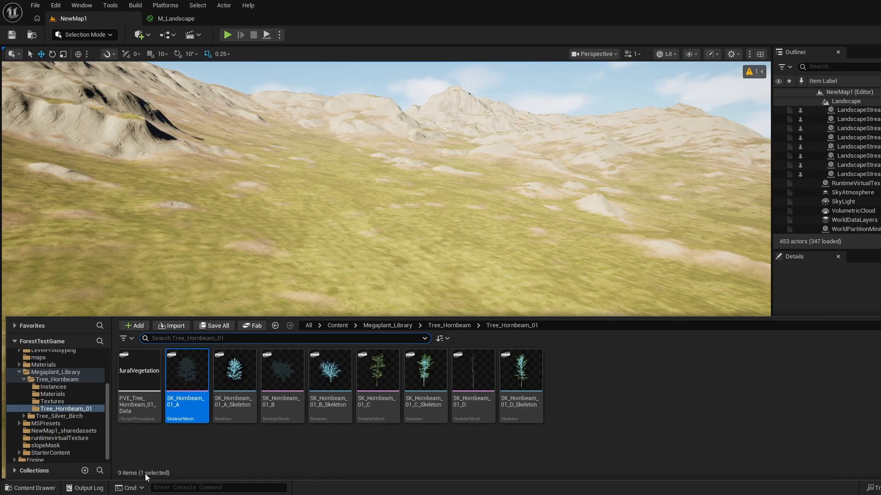
- Place the SK_Hornbeam_01_A tree from the Tree_Hornbeam_01 folder on the grassy terrain
{"action": "left_click", "coordinate": [187, 385]}
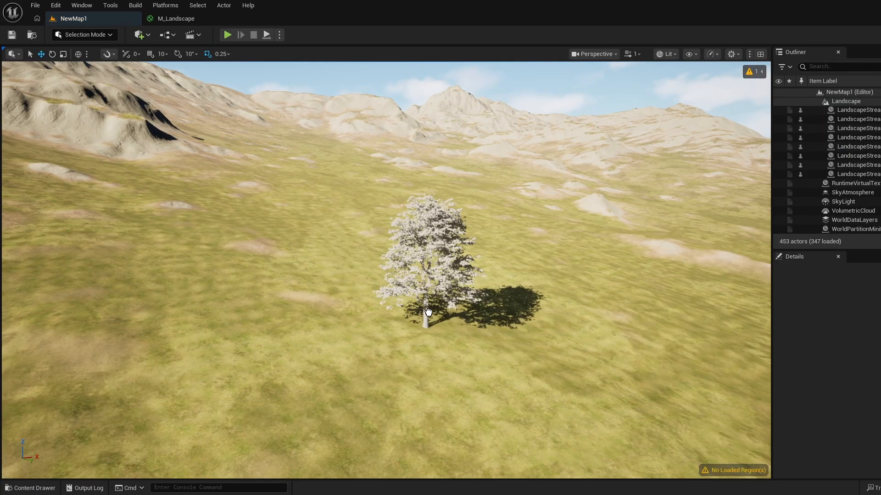